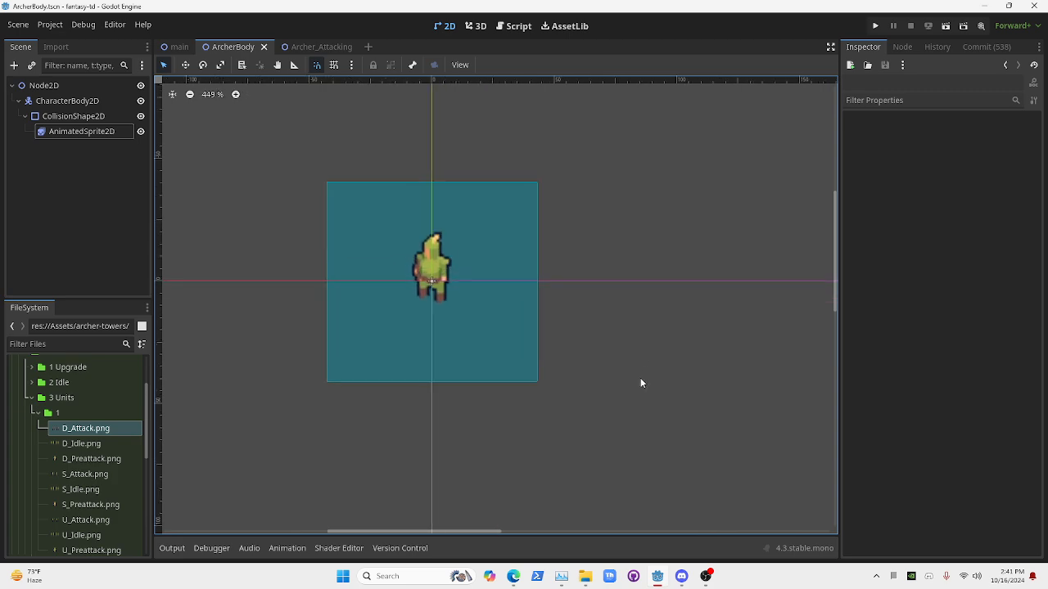
- Examine the archer sprites and collision shapes in the ArcherBody and Archer_Attacking scenes
{"action": "middle_click_drag", "start_coordinate": [681, 384], "coordinate": [691, 350]}
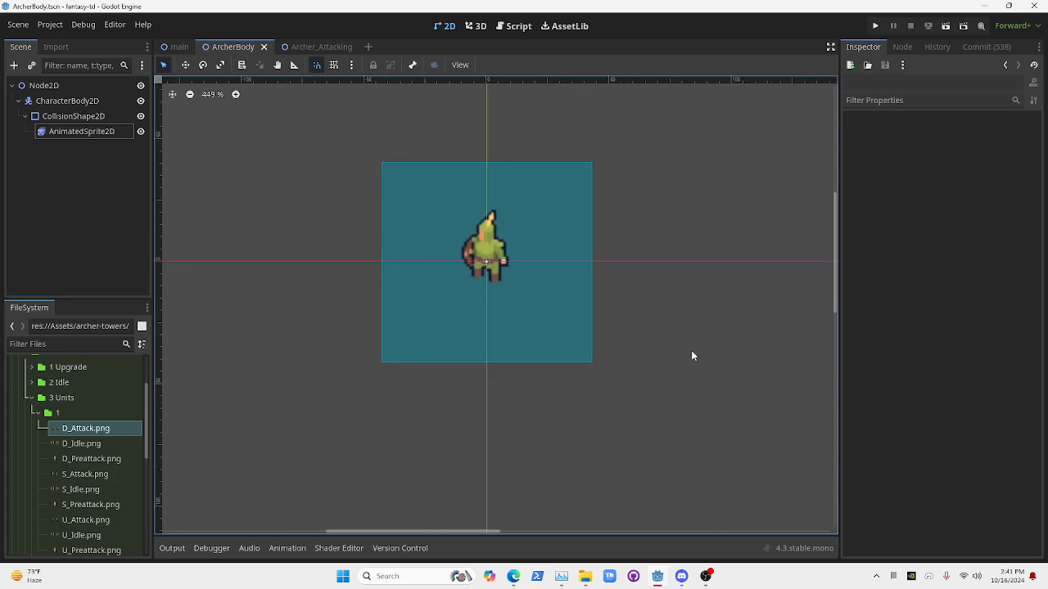
{"action": "middle_click_drag", "start_coordinate": [700, 393], "coordinate": [695, 421]}
{"action": "left_click", "coordinate": [317, 64]}
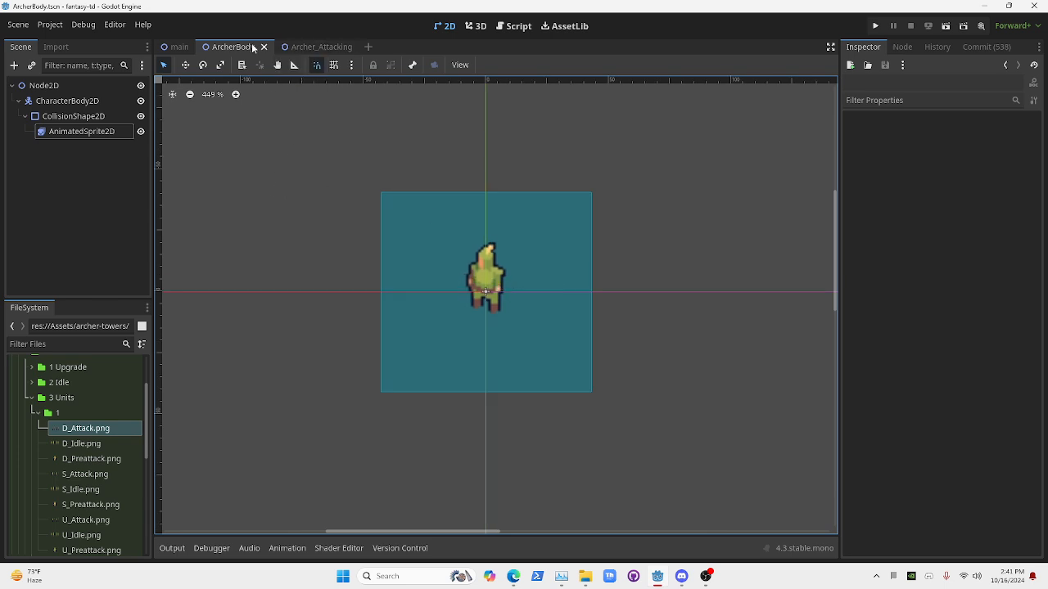
{"action": "left_click", "coordinate": [326, 47]}
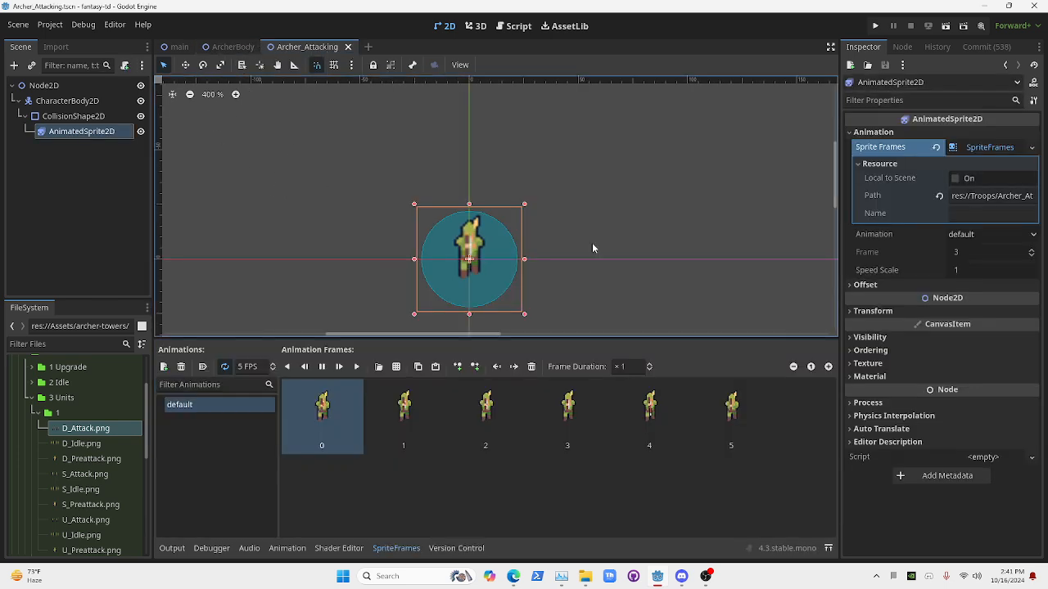
{"action": "left_click", "coordinate": [581, 306]}
{"action": "scroll", "coordinate": [614, 336], "scroll_direction": "up", "scroll_amount": 6}
{"action": "middle_click_drag", "start_coordinate": [626, 310], "coordinate": [676, 402]}
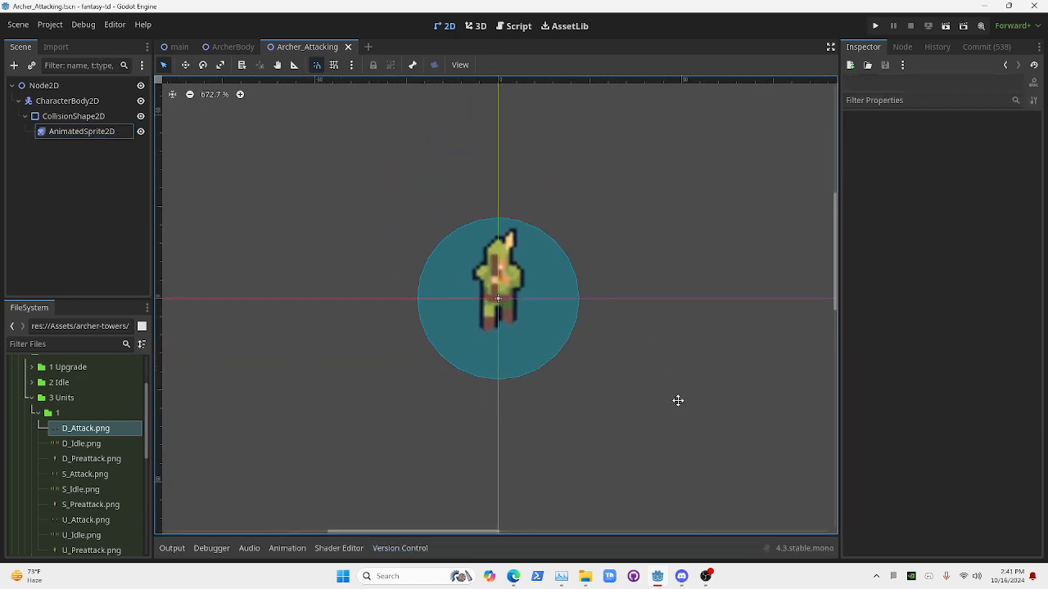
{"action": "middle_click_drag", "start_coordinate": [690, 275], "coordinate": [575, 192]}
{"action": "scroll", "coordinate": [591, 289], "scroll_direction": "down", "scroll_amount": 8}
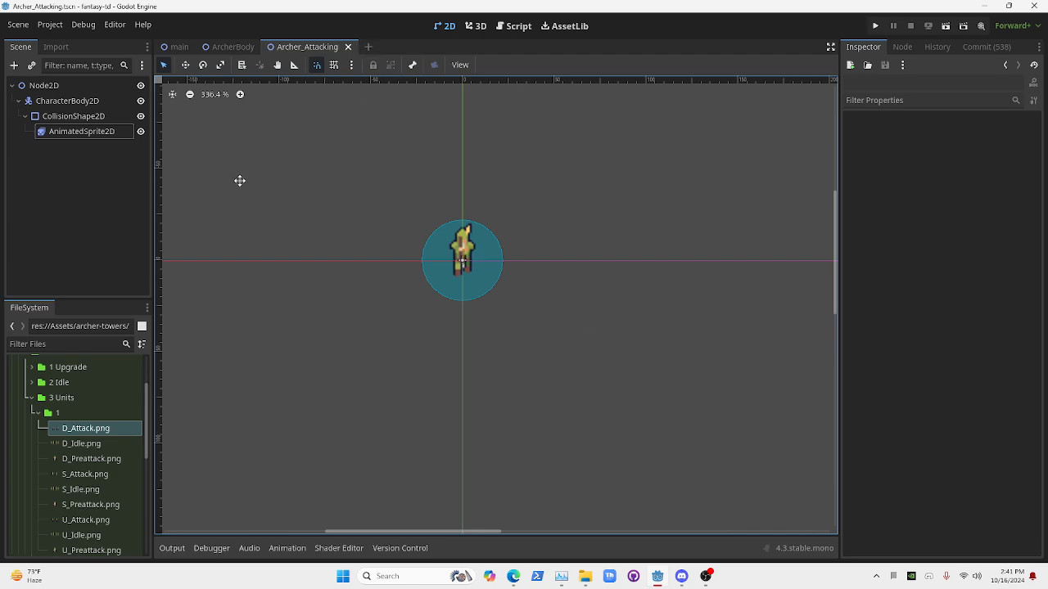
{"action": "middle_click_drag", "start_coordinate": [238, 180], "coordinate": [298, 179]}
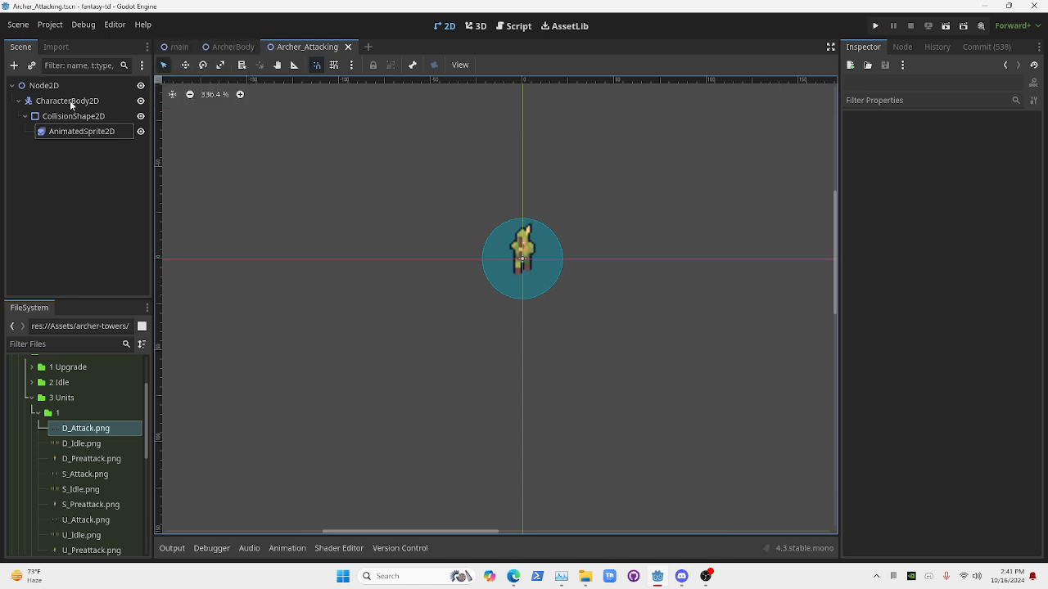
- Examine the Archer_Attacking node hierarchy from Node2D through CharacterBody2D and CollisionShape2D to AnimatedSprite2D
{"action": "left_click", "coordinate": [81, 131]}
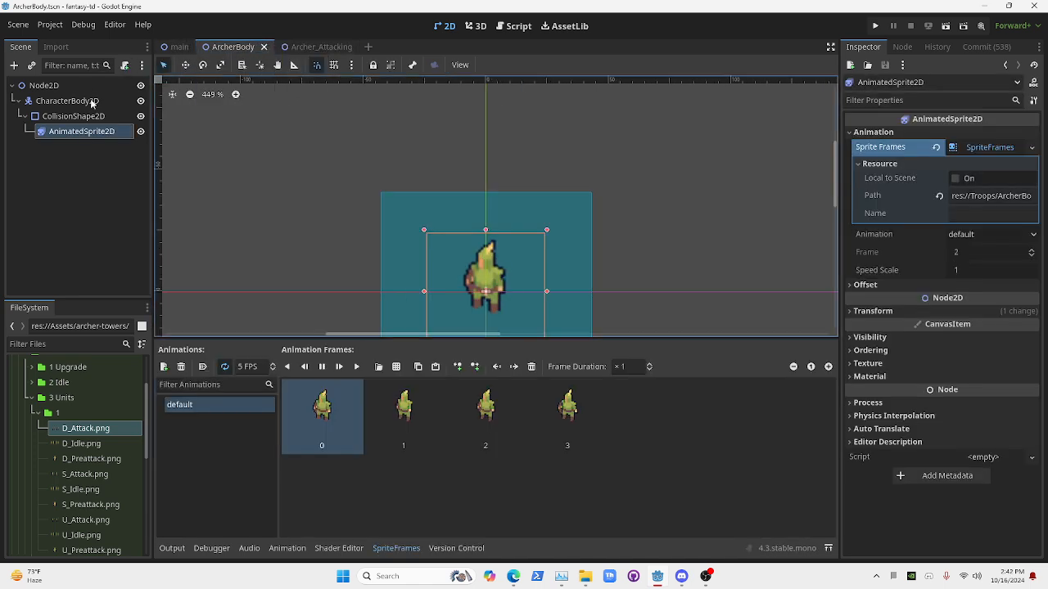
{"action": "left_click", "coordinate": [65, 87]}
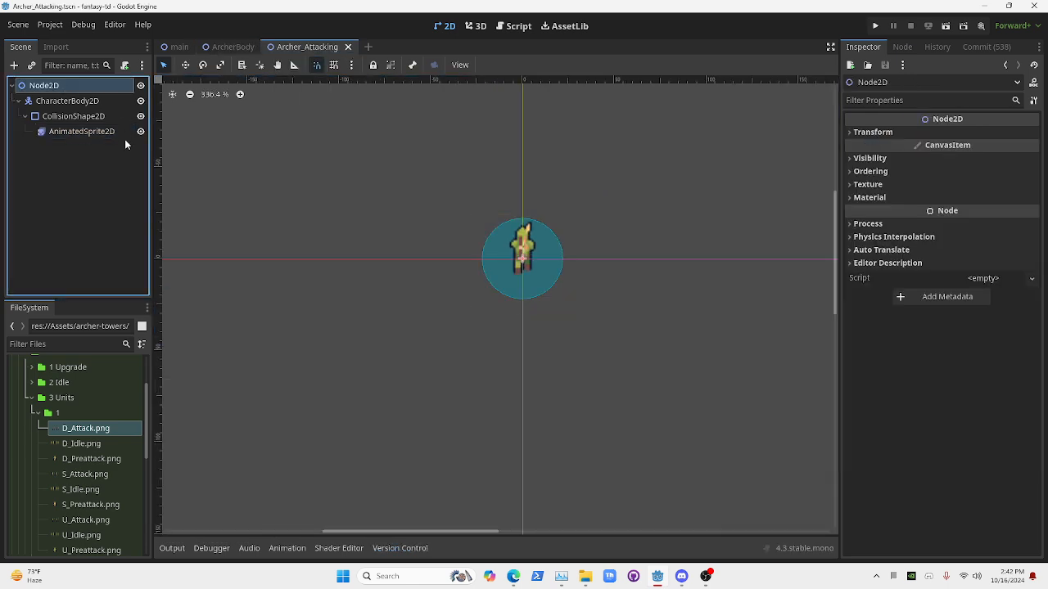
{"action": "left_click", "coordinate": [43, 86]}
{"action": "key", "text": "Return"}
{"action": "left_click", "coordinate": [86, 100]}
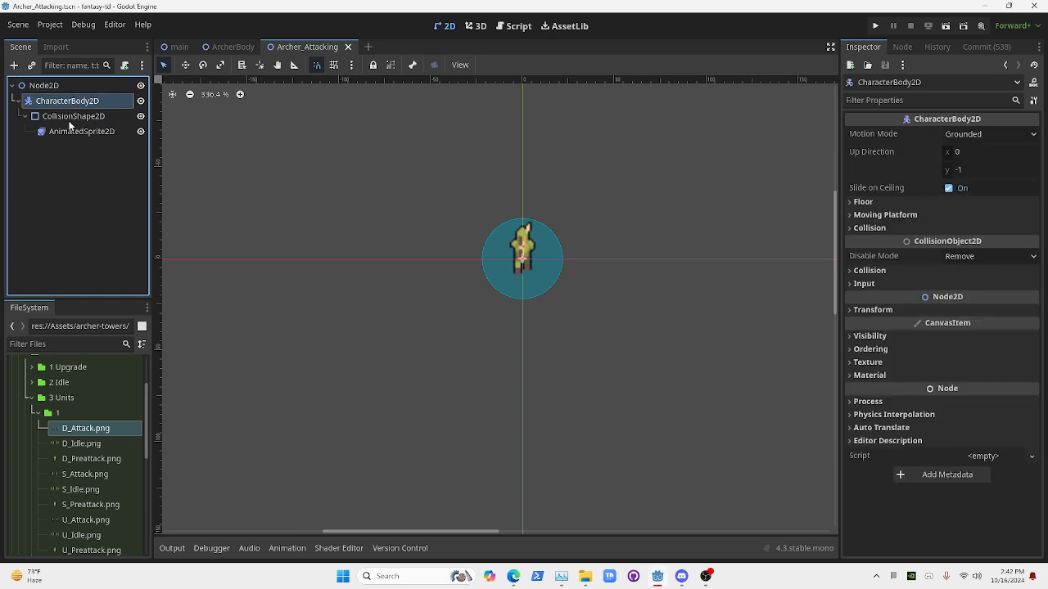
{"action": "left_click", "coordinate": [105, 117]}
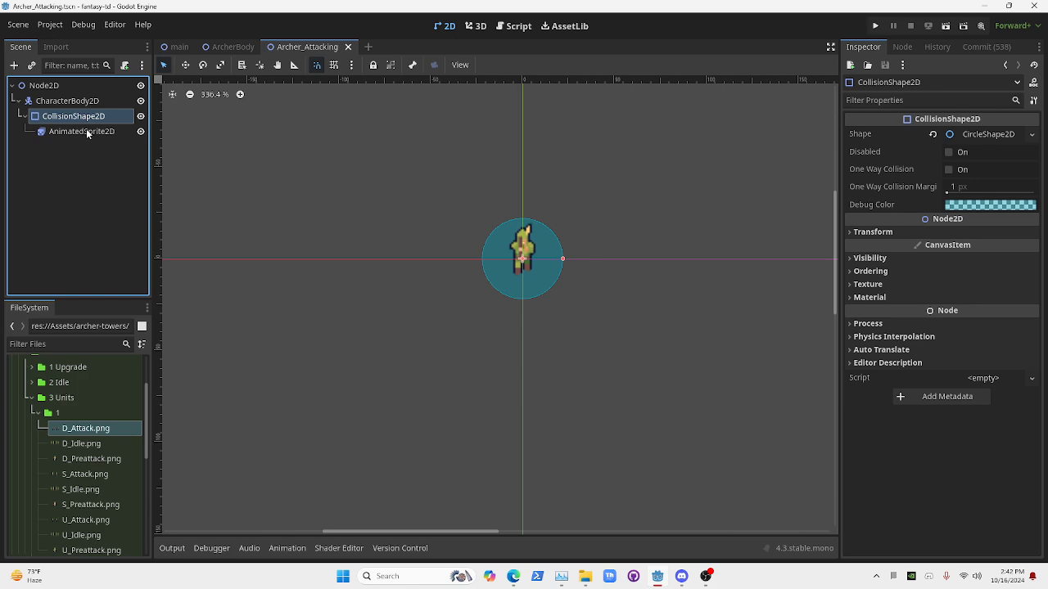
{"action": "left_click", "coordinate": [84, 133]}
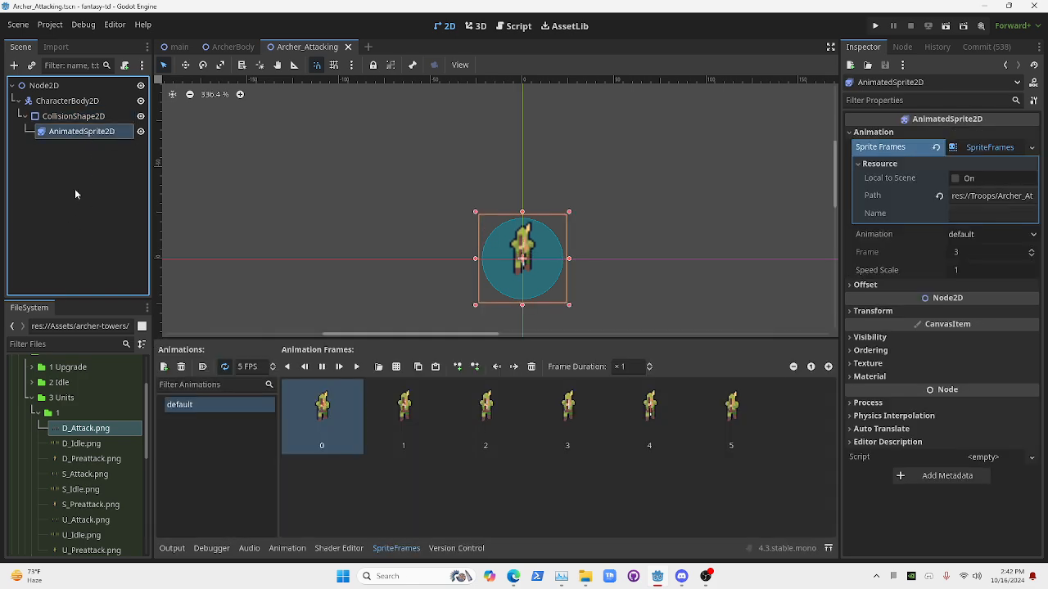
{"action": "left_click", "coordinate": [376, 173]}
{"action": "middle_click_drag", "start_coordinate": [501, 159], "coordinate": [419, 190]}
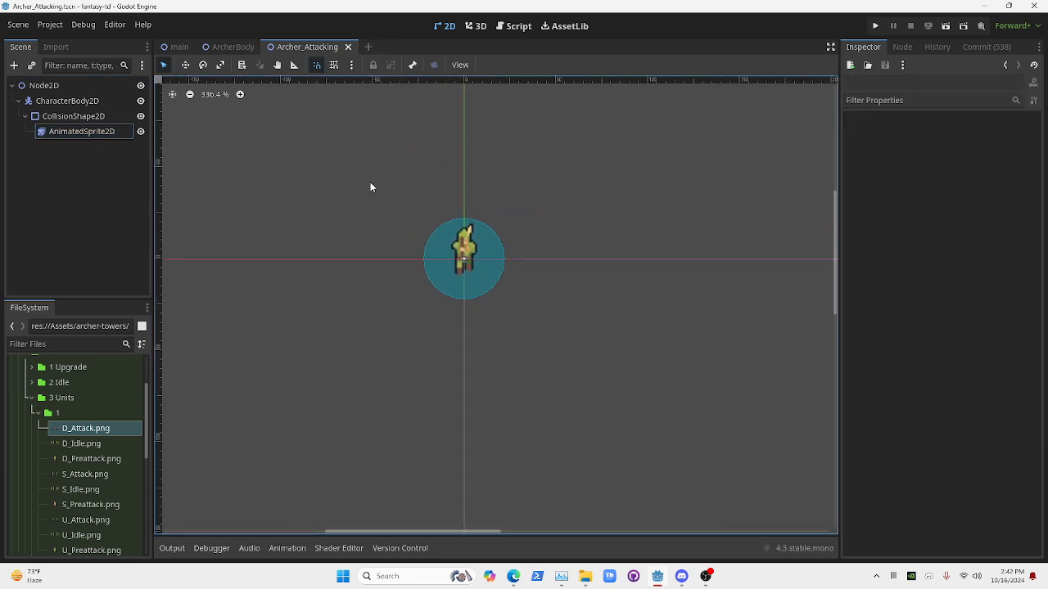
- Create a new 2D scene and add a CharacterBody2D node under its Node2D root
{"action": "left_click", "coordinate": [367, 47]}
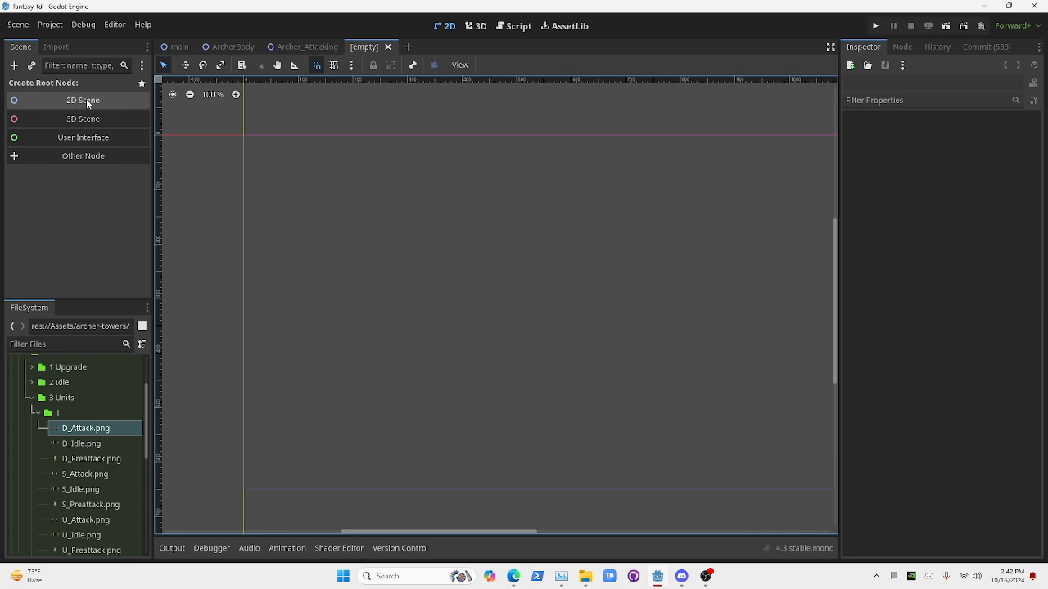
{"action": "left_click", "coordinate": [106, 103]}
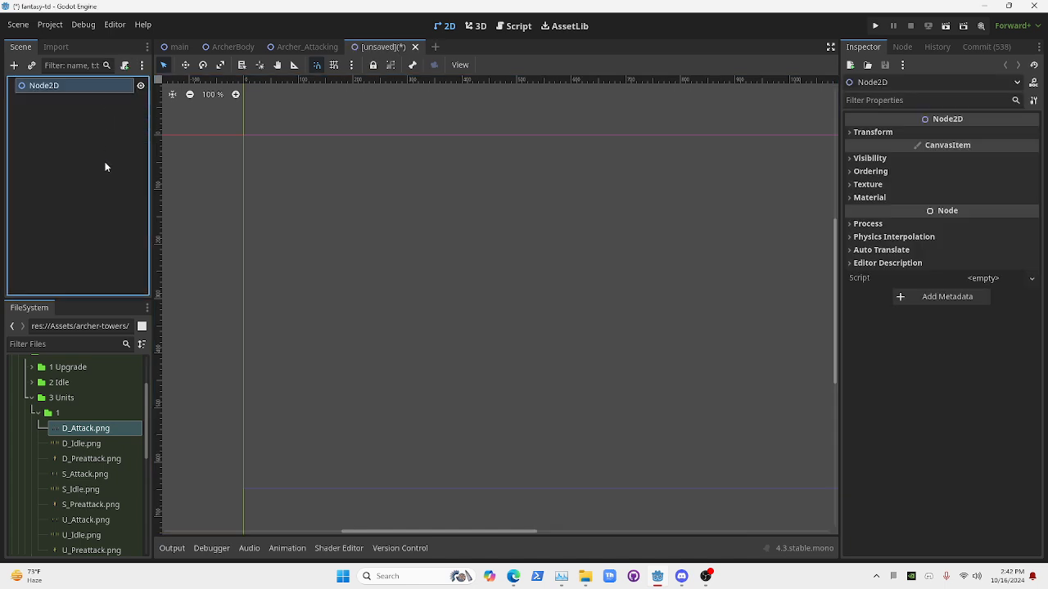
{"action": "right_click", "coordinate": [49, 90]}
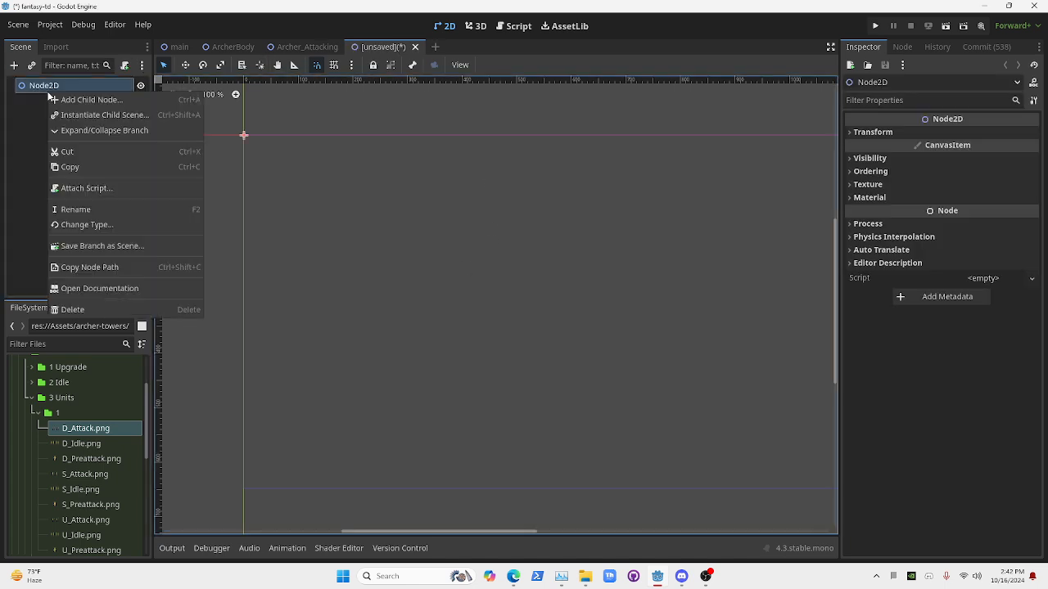
{"action": "left_click", "coordinate": [121, 101]}
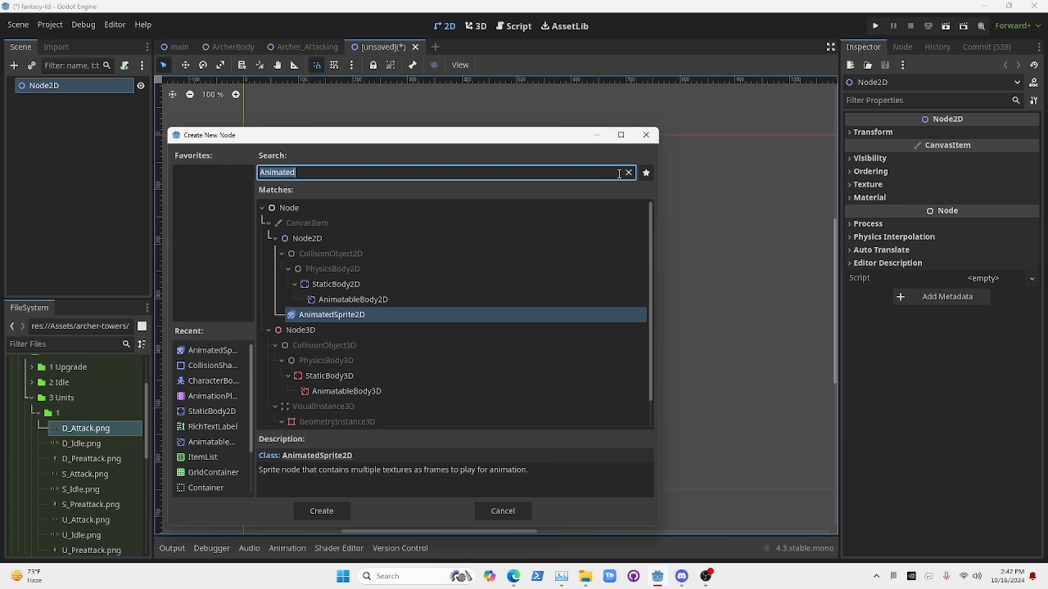
{"action": "type", "text": "Character"}
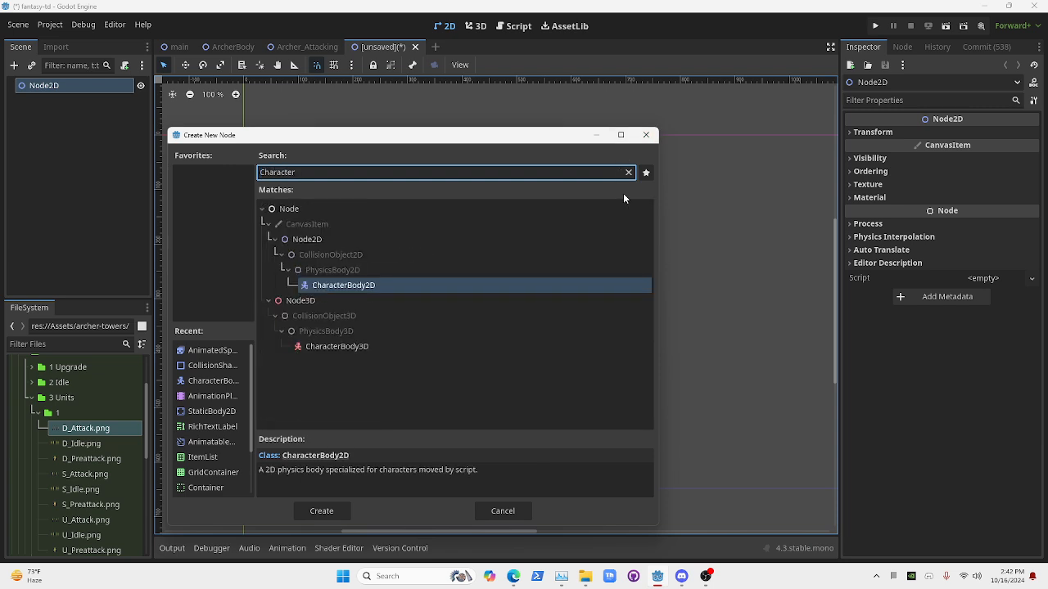
{"action": "left_click", "coordinate": [418, 285]}
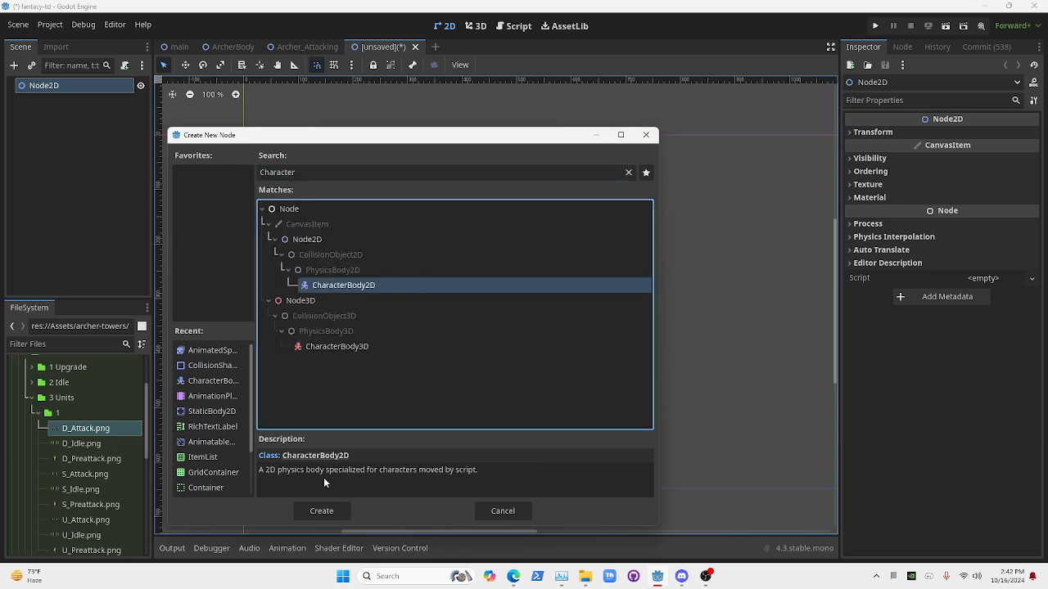
{"action": "left_click", "coordinate": [323, 515]}
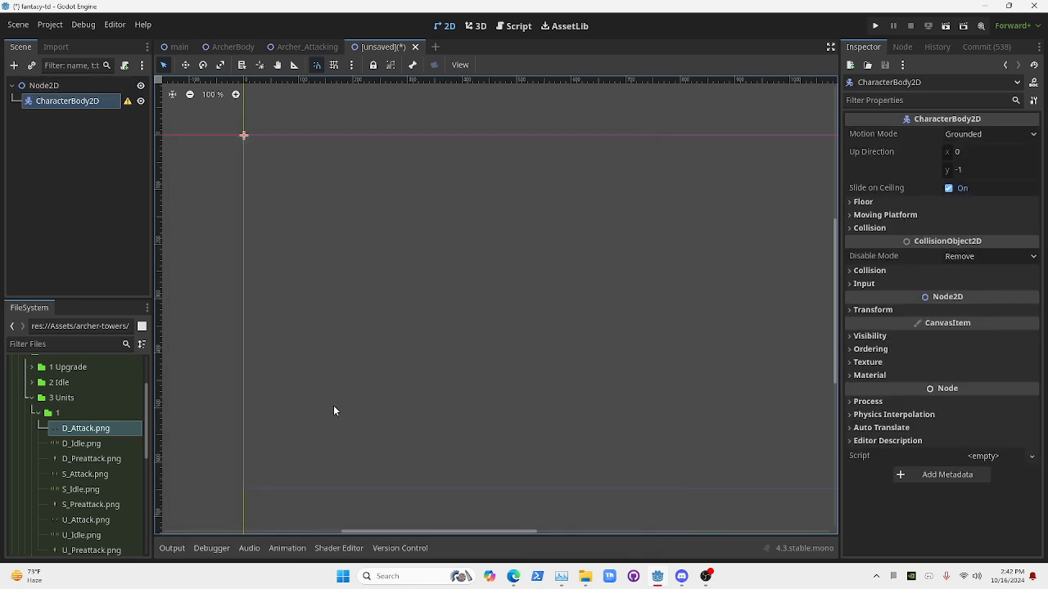
- Add a CollisionShape2D node as a child of the CharacterBody2D in the unsaved scene
{"action": "left_click", "coordinate": [309, 49]}
{"action": "left_click", "coordinate": [392, 46]}
{"action": "right_click", "coordinate": [60, 87]}
{"action": "left_click", "coordinate": [58, 109]}
{"action": "left_click", "coordinate": [57, 102]}
{"action": "right_click", "coordinate": [57, 102]}
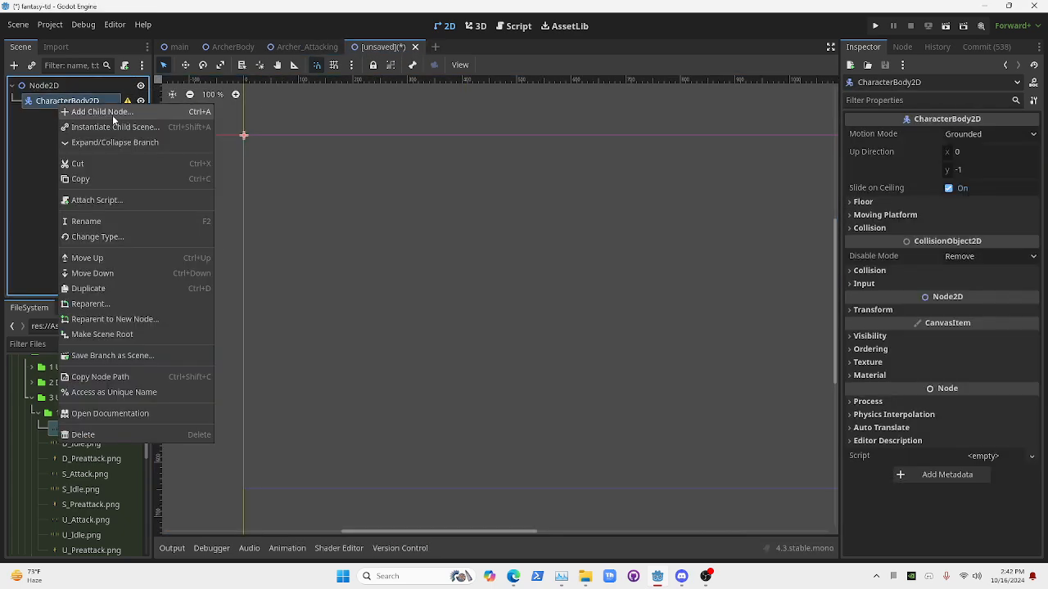
{"action": "left_click", "coordinate": [112, 114]}
{"action": "type", "text": "Collision"}
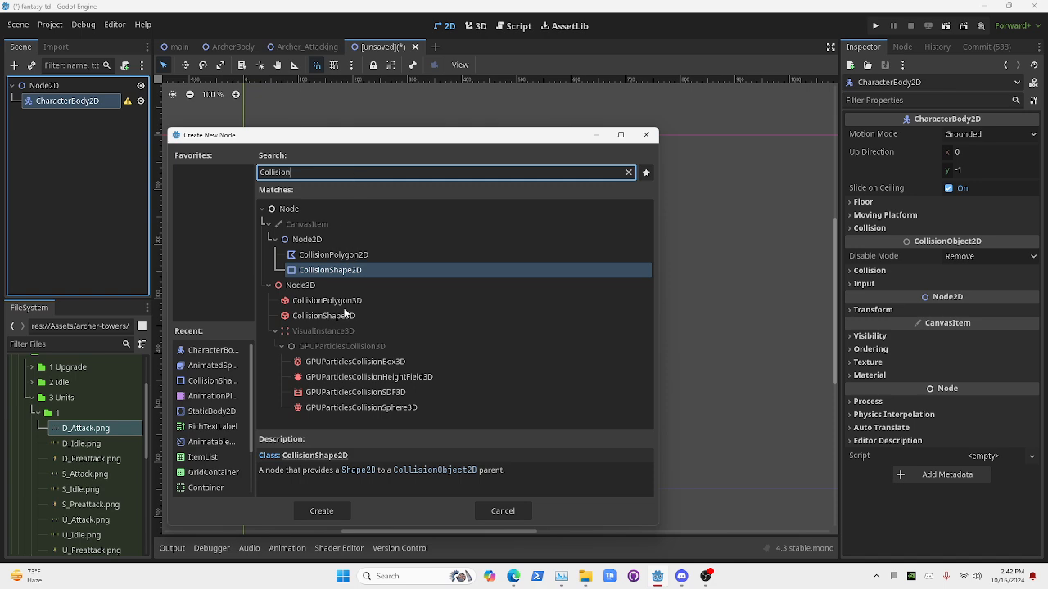
{"action": "left_click", "coordinate": [327, 514]}
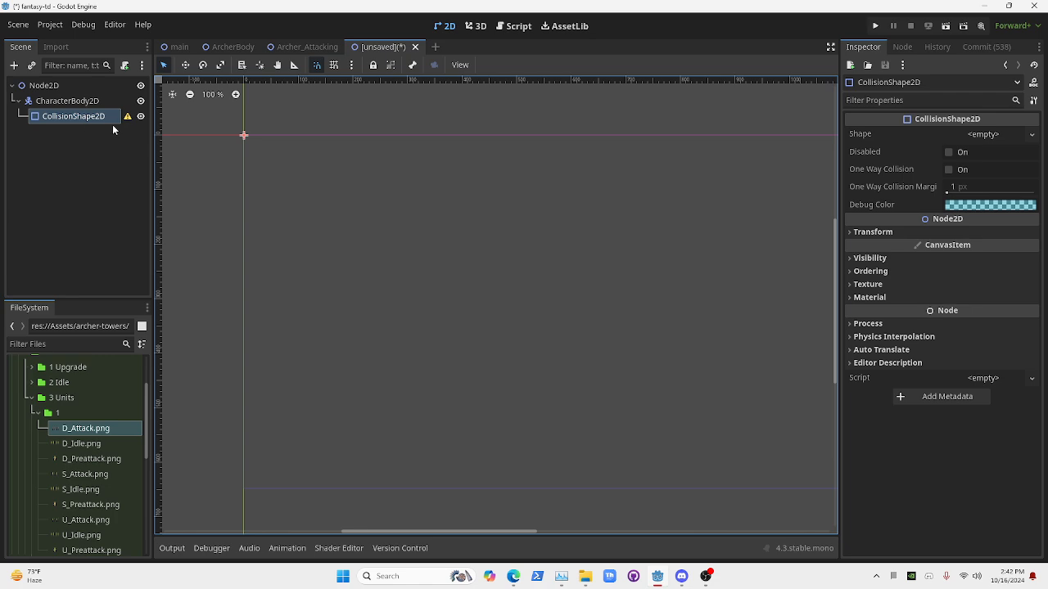
- Add an AnimatedSprite2D node as a child of the CollisionShape2D in the unsaved scene
{"action": "left_click", "coordinate": [305, 48]}
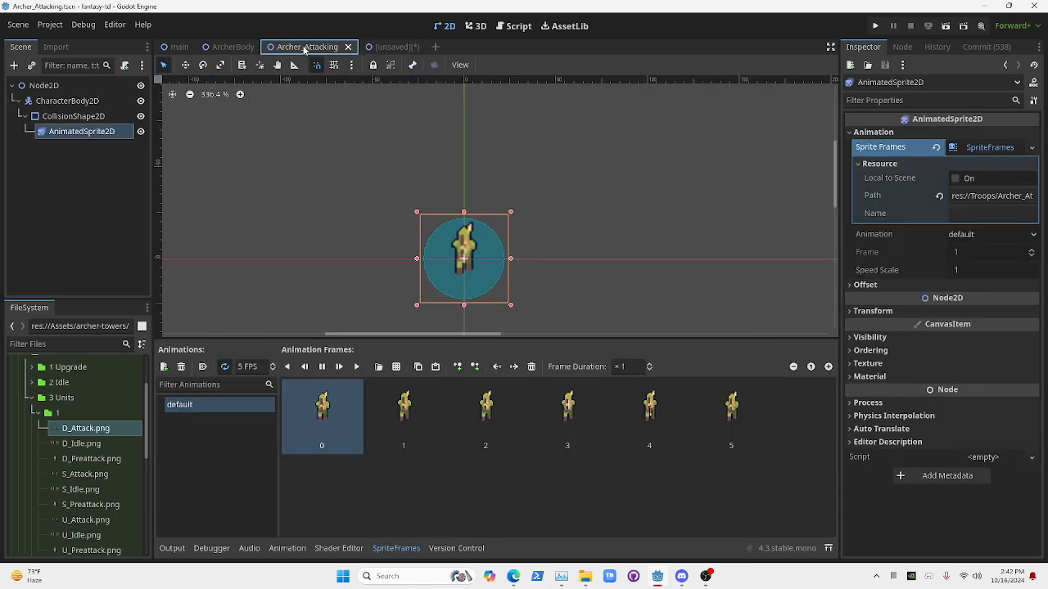
{"action": "left_click", "coordinate": [381, 48]}
{"action": "right_click", "coordinate": [73, 115]}
{"action": "left_click", "coordinate": [98, 121]}
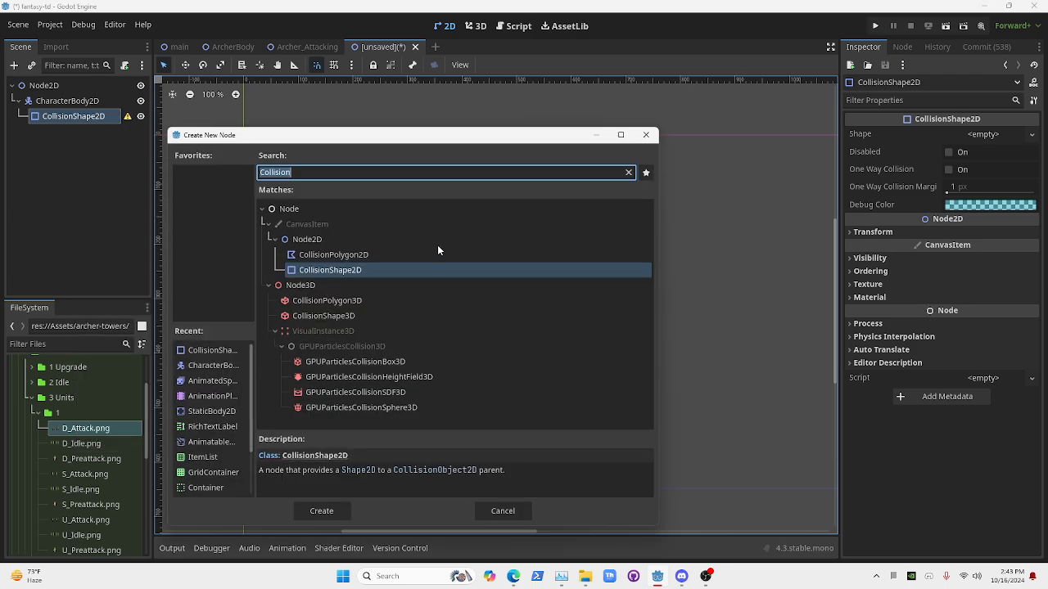
{"action": "type", "text": "Animated"}
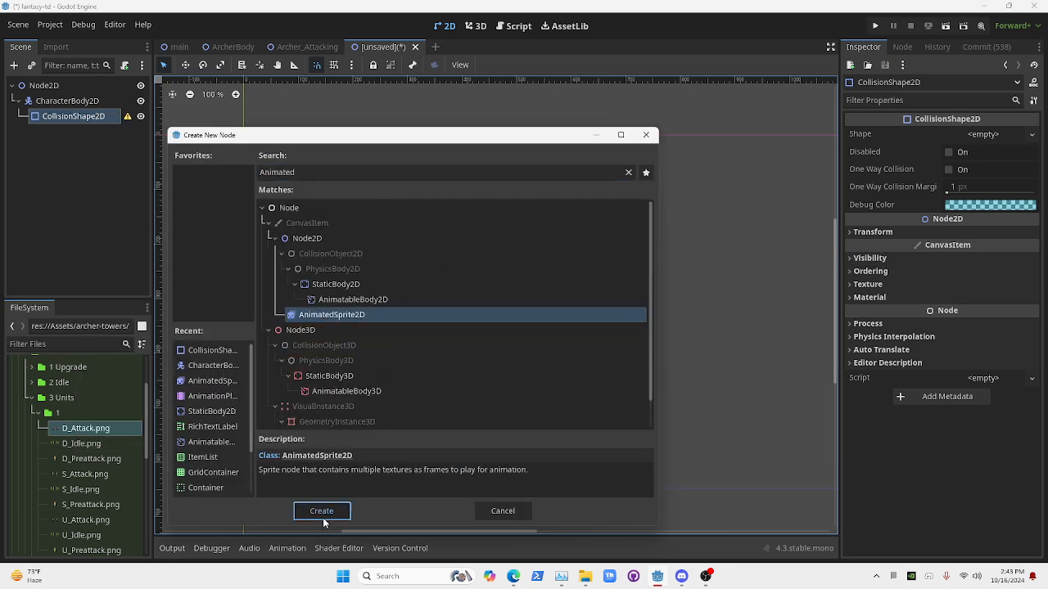
{"action": "left_click", "coordinate": [322, 517]}
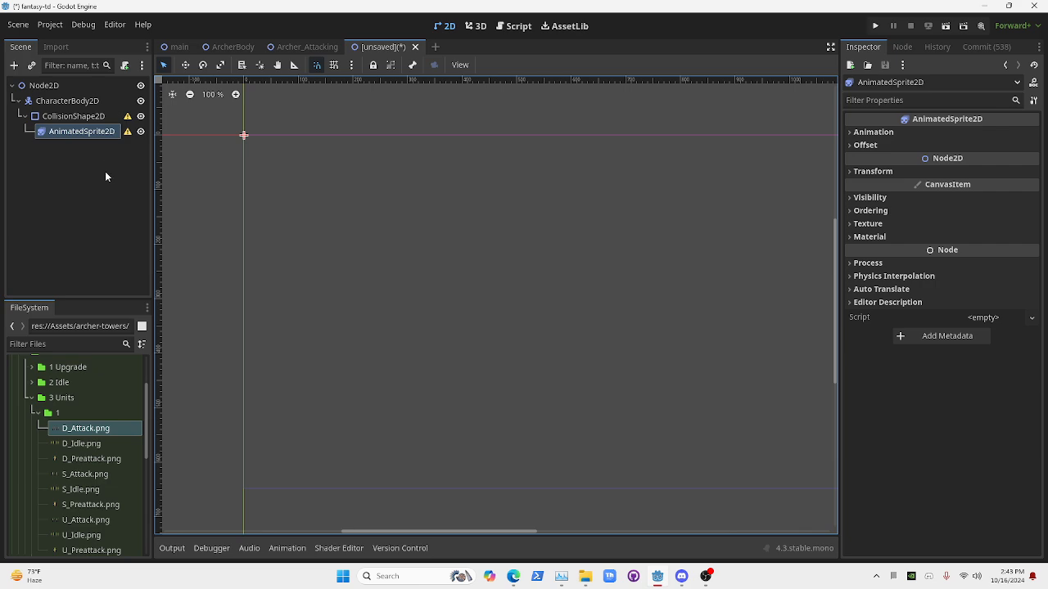
{"action": "left_click", "coordinate": [46, 86]}
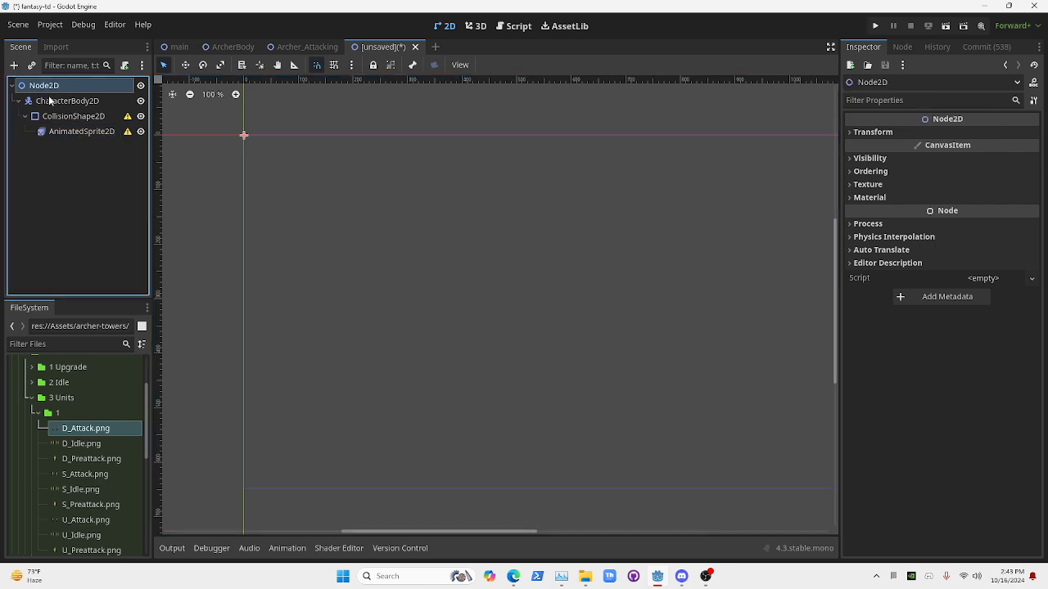
{"action": "left_click", "coordinate": [62, 101]}
{"action": "left_click", "coordinate": [69, 116]}
{"action": "left_click", "coordinate": [72, 132]}
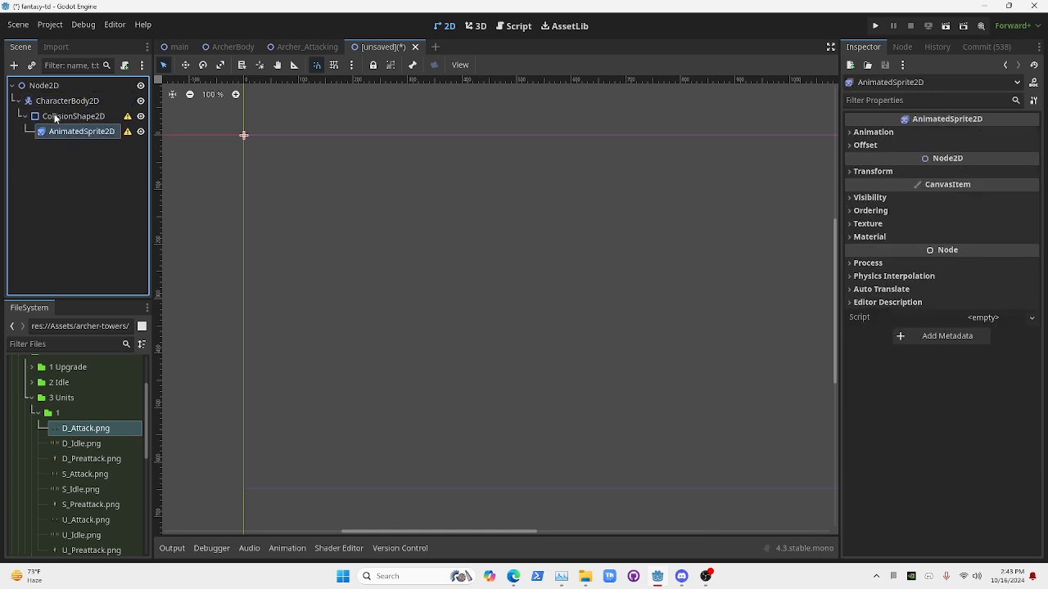
- Give the CollisionShape2D a new CircleShape2D and enlarge the circle to a radius of about 30 px
{"action": "left_click", "coordinate": [86, 119]}
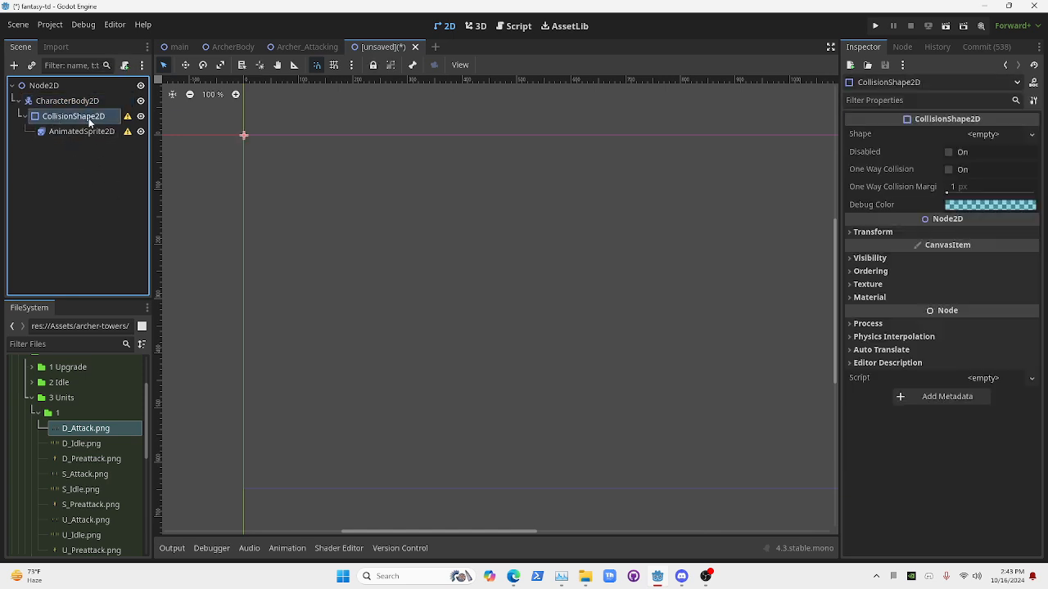
{"action": "left_click", "coordinate": [1000, 135]}
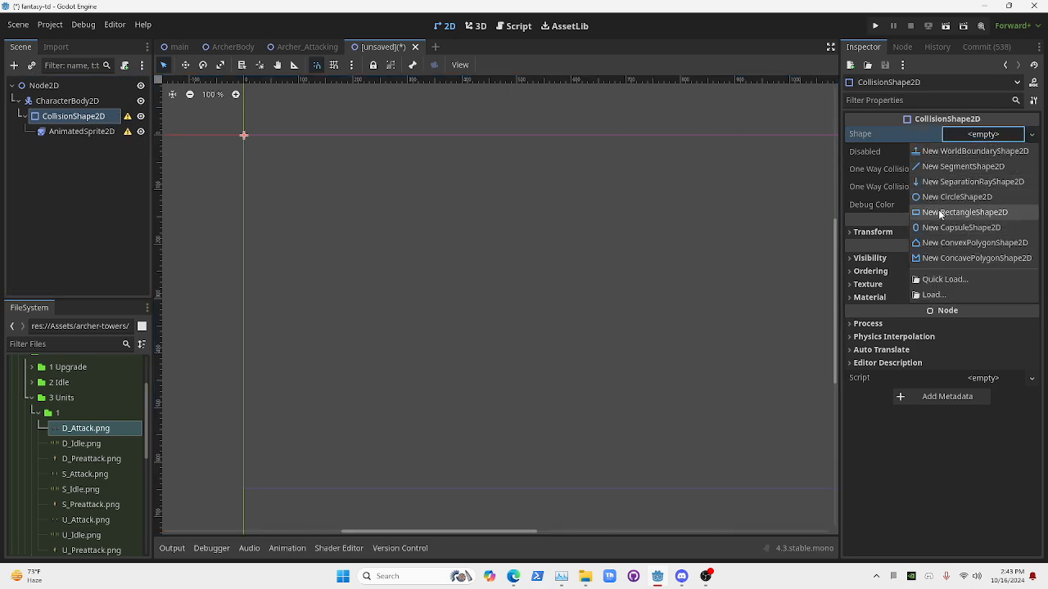
{"action": "left_click", "coordinate": [485, 204]}
{"action": "middle_click_drag", "start_coordinate": [324, 201], "coordinate": [468, 328]}
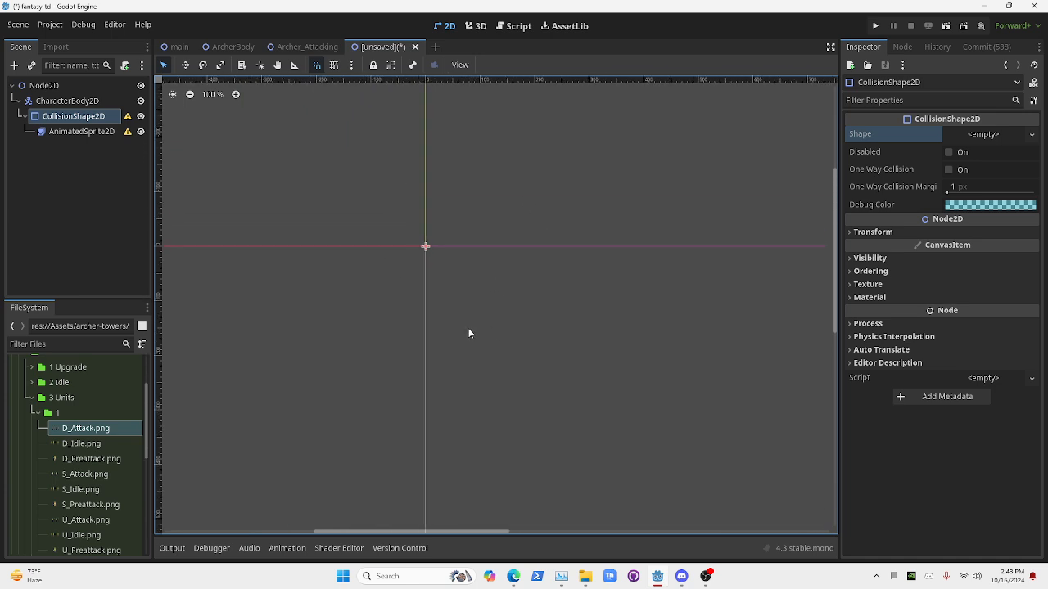
{"action": "scroll", "coordinate": [469, 328], "scroll_direction": "up", "scroll_amount": 2}
{"action": "middle_click_drag", "start_coordinate": [511, 231], "coordinate": [595, 243]}
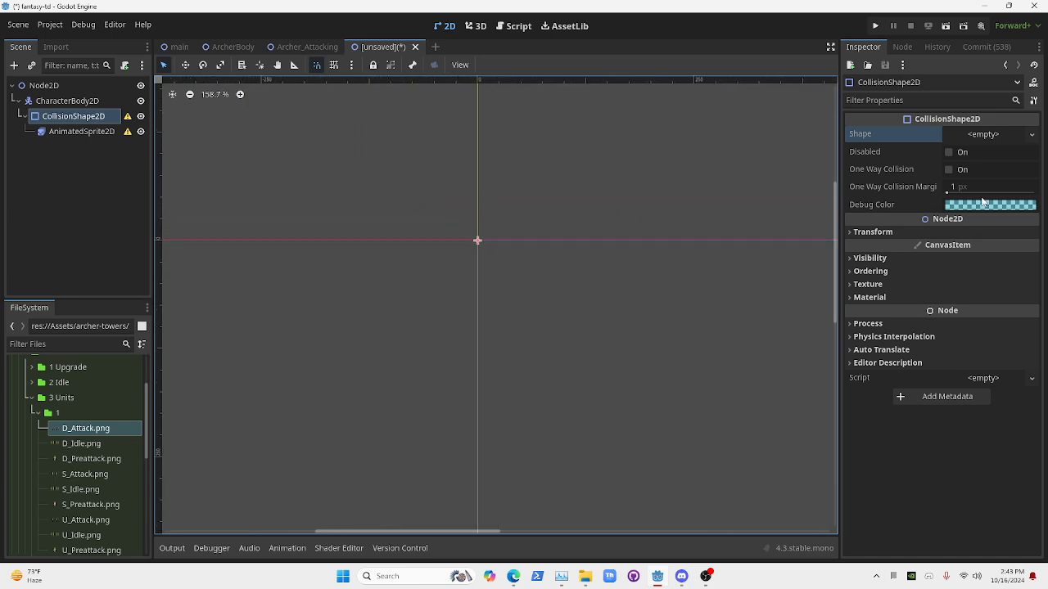
{"action": "left_click", "coordinate": [997, 135]}
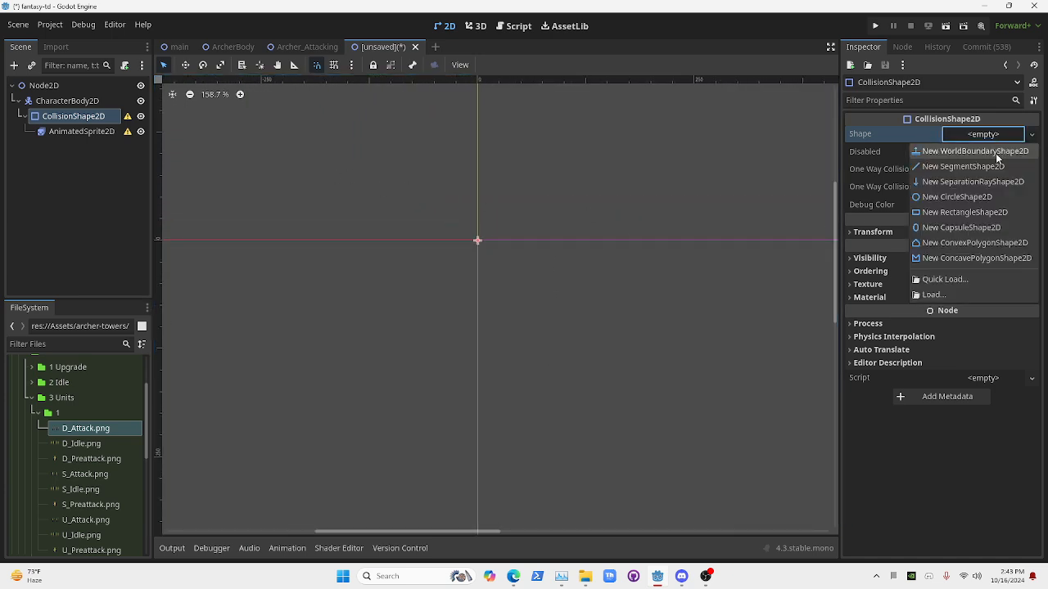
{"action": "left_click", "coordinate": [947, 194]}
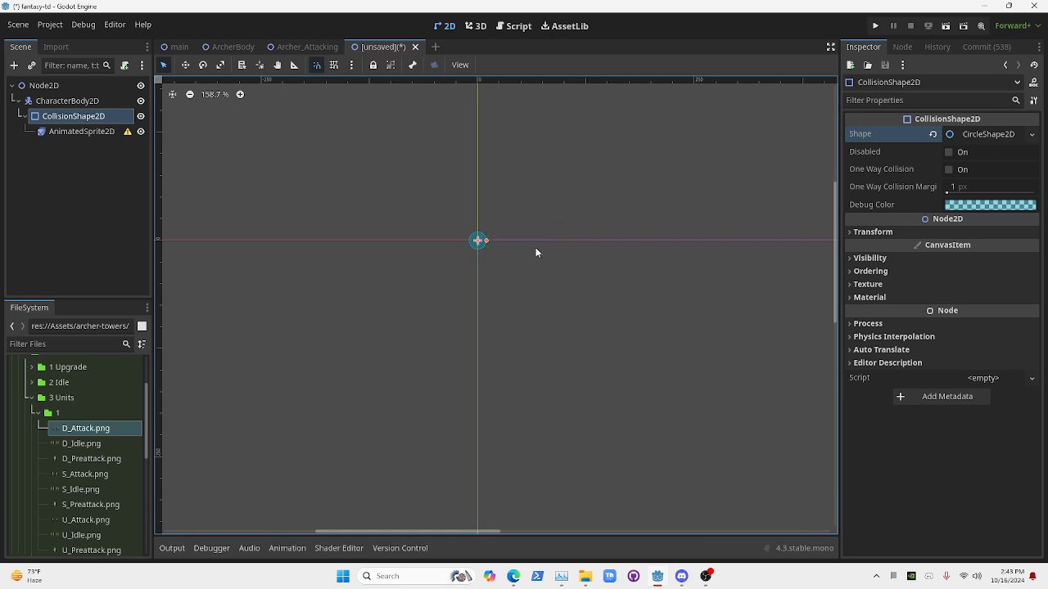
{"action": "mouse_move", "coordinate": [486, 240]}
{"action": "left_mouse_down"}
{"action": "mouse_move", "coordinate": [705, 223]}
{"action": "mouse_move", "coordinate": [502, 235]}
{"action": "left_mouse_up"}
{"action": "left_click", "coordinate": [539, 291]}
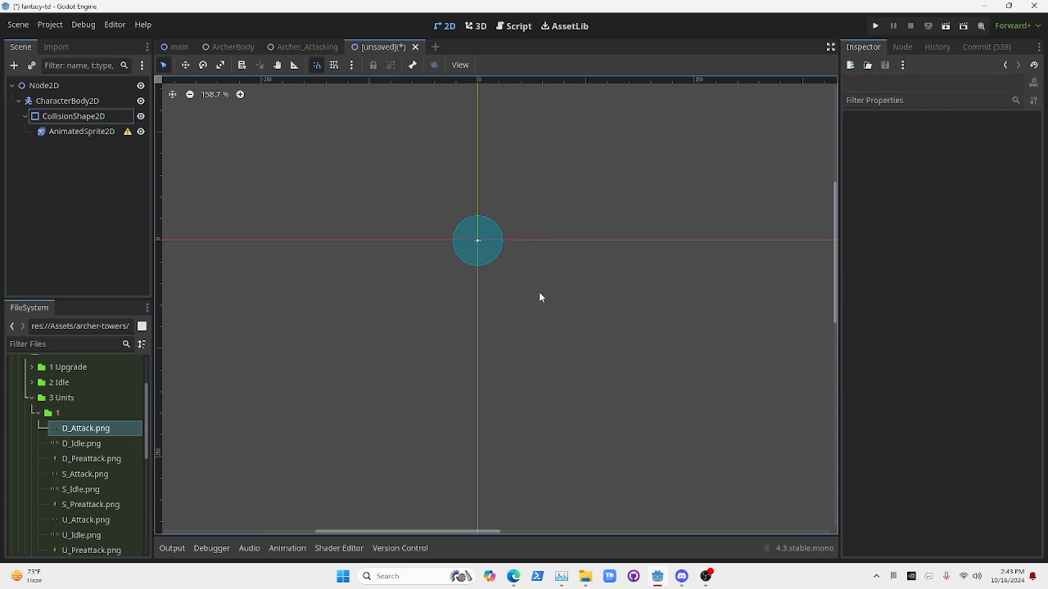
- Assign a new SpriteFrames resource to the AnimatedSprite2D node and open it for editing
{"action": "left_click", "coordinate": [102, 132]}
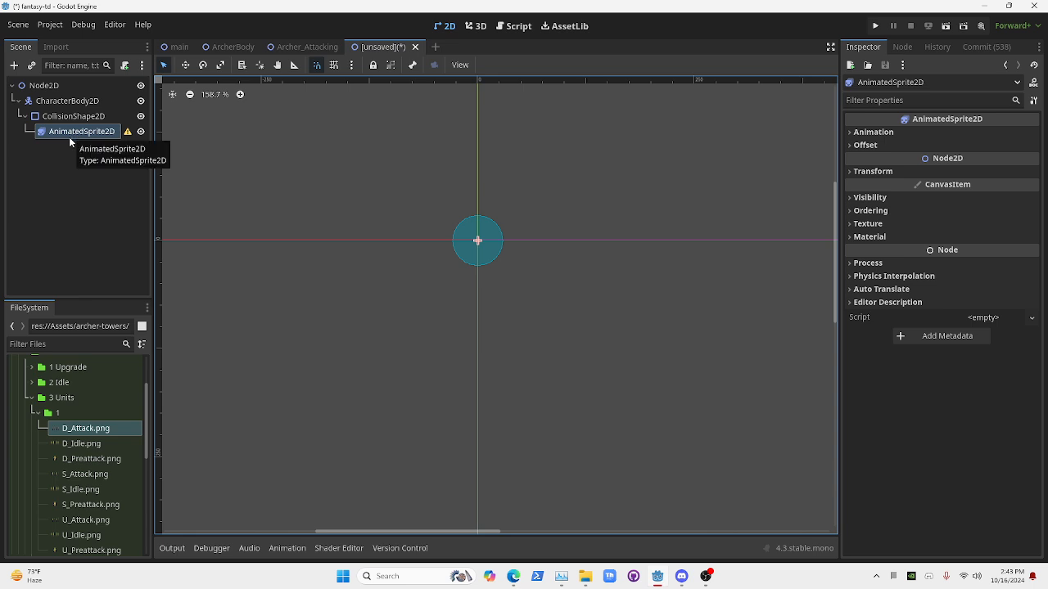
{"action": "left_click", "coordinate": [886, 132]}
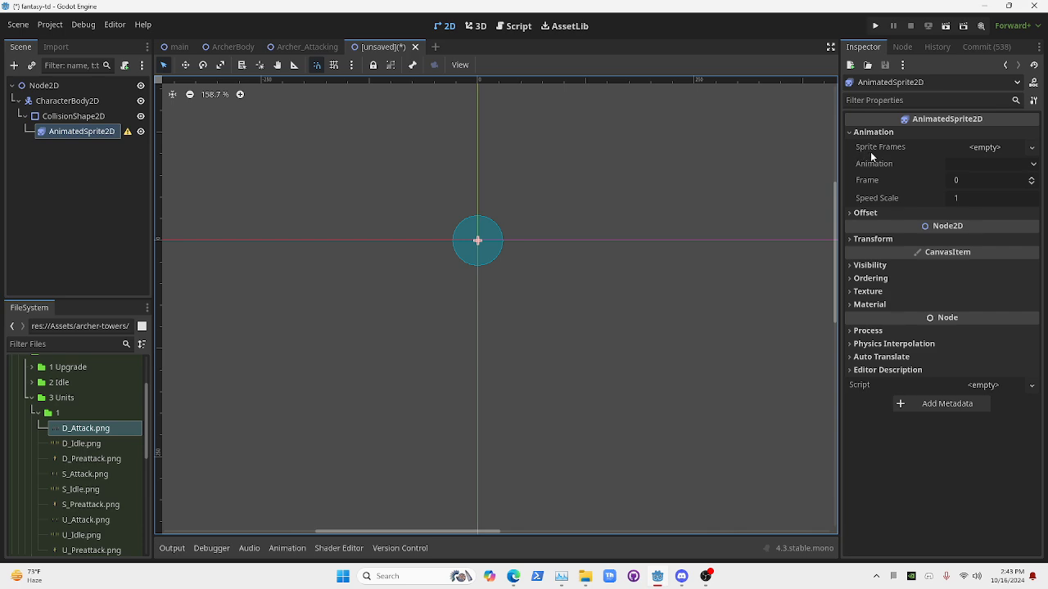
{"action": "left_click", "coordinate": [1006, 149]}
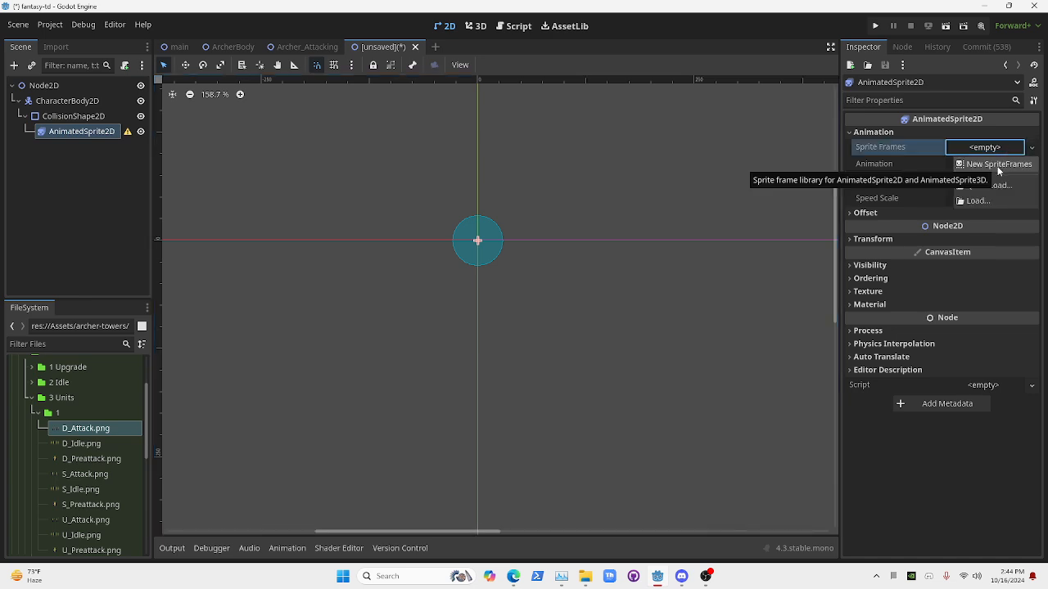
{"action": "left_click", "coordinate": [997, 165]}
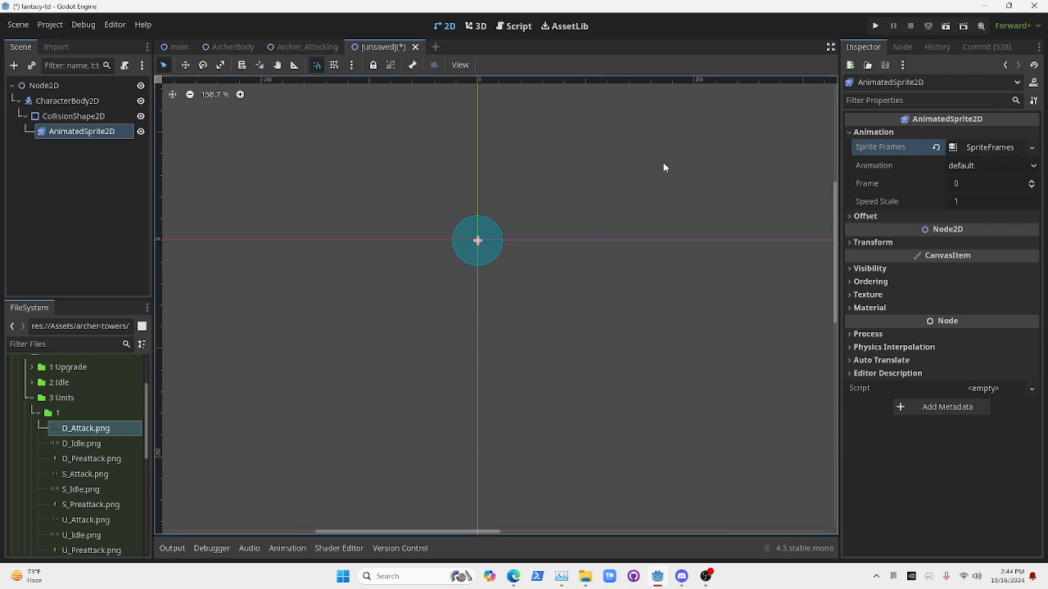
{"action": "left_click", "coordinate": [988, 148]}
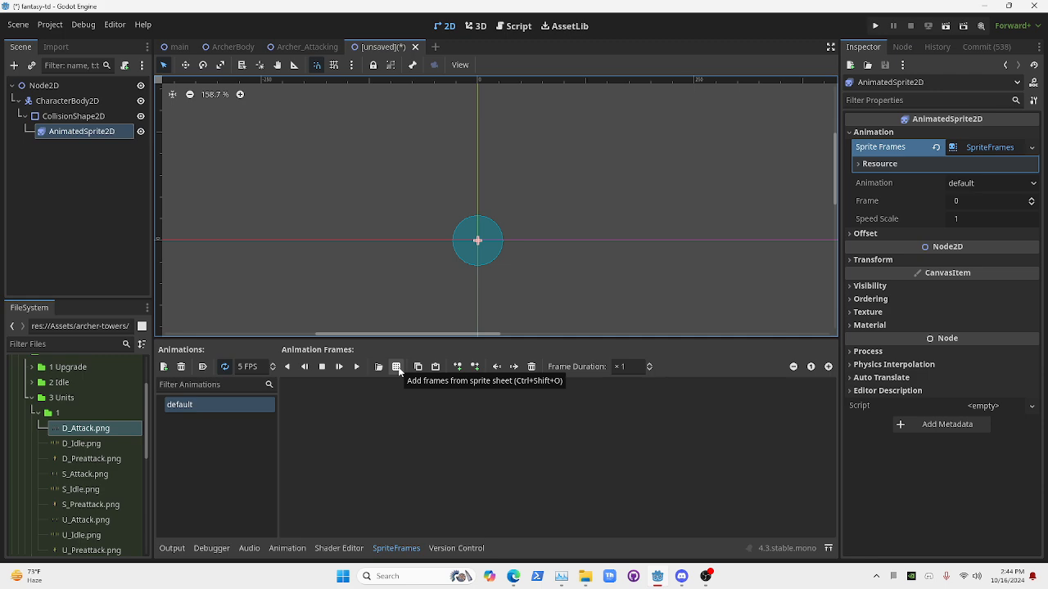
{"action": "key", "text": "ctrl+shift+o"}
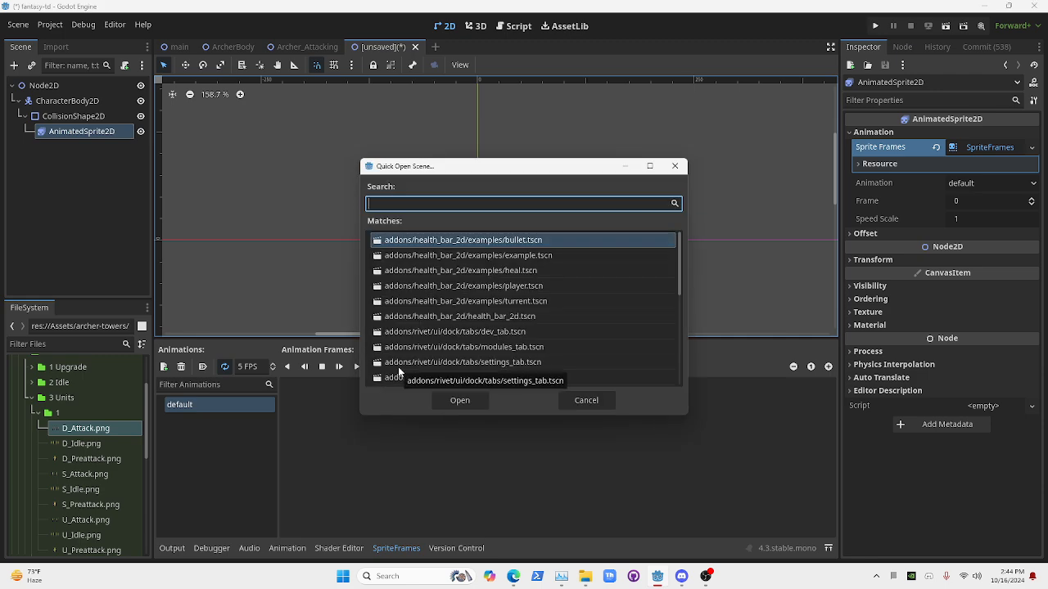
{"action": "mouse_move", "coordinate": [680, 262]}
{"action": "left_mouse_down"}
{"action": "mouse_move", "coordinate": [686, 364]}
{"action": "mouse_move", "coordinate": [683, 260]}
{"action": "left_mouse_up"}
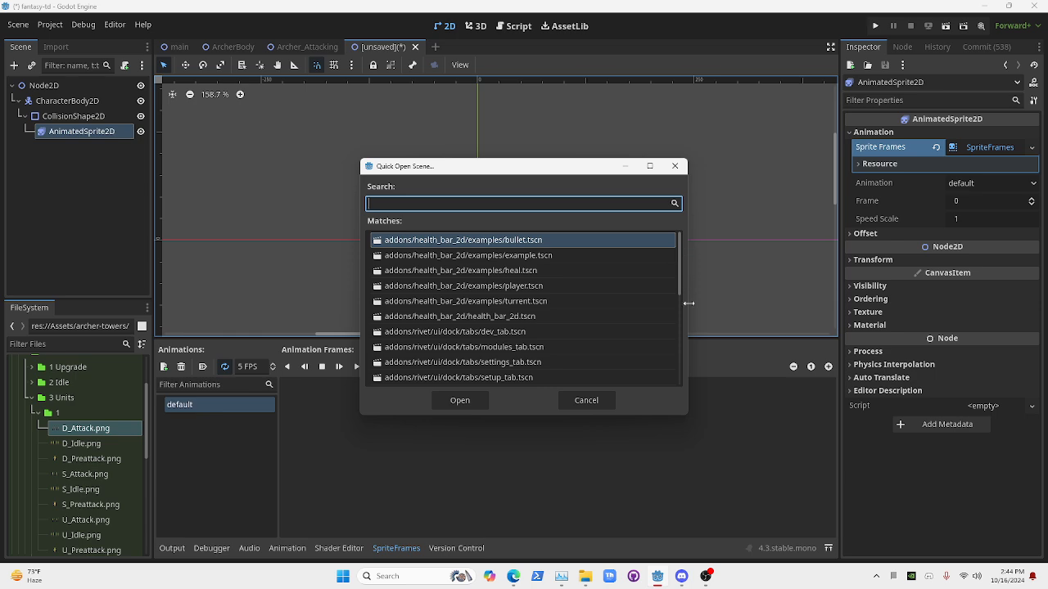
{"action": "type", "text": "D_"}
{"action": "key", "text": "BackSpace"}
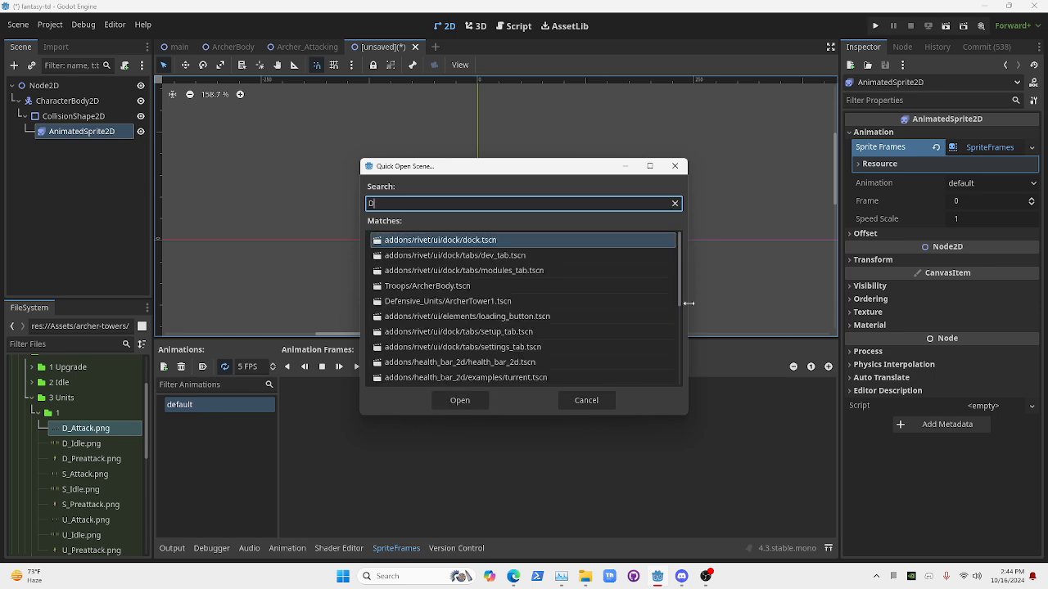
{"action": "left_click", "coordinate": [611, 399]}
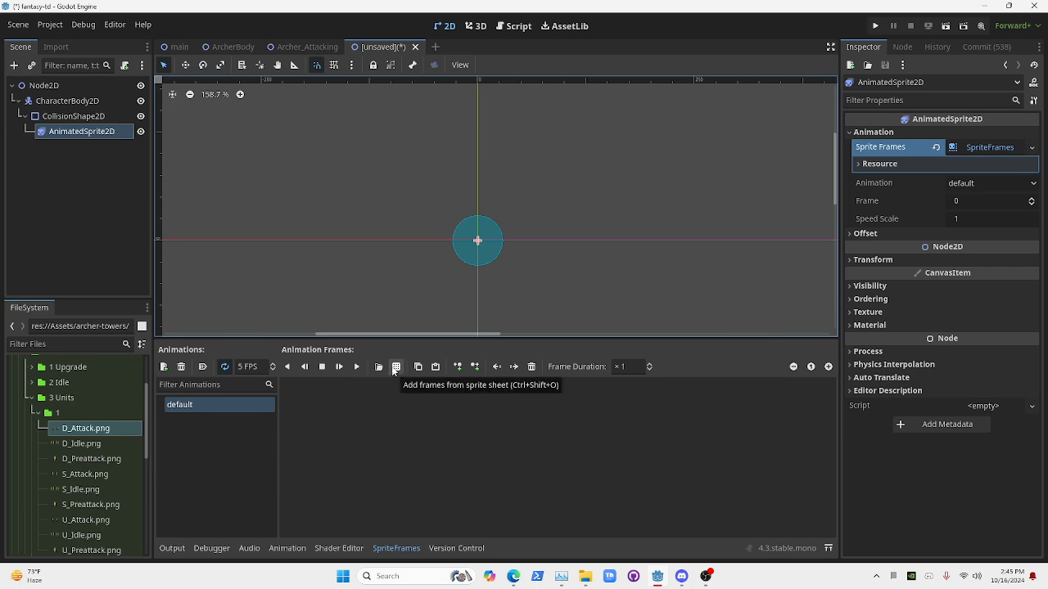
- Browse the archer-towers unit folders for a sprite sheet to add to the default animation
{"action": "left_click", "coordinate": [396, 366]}
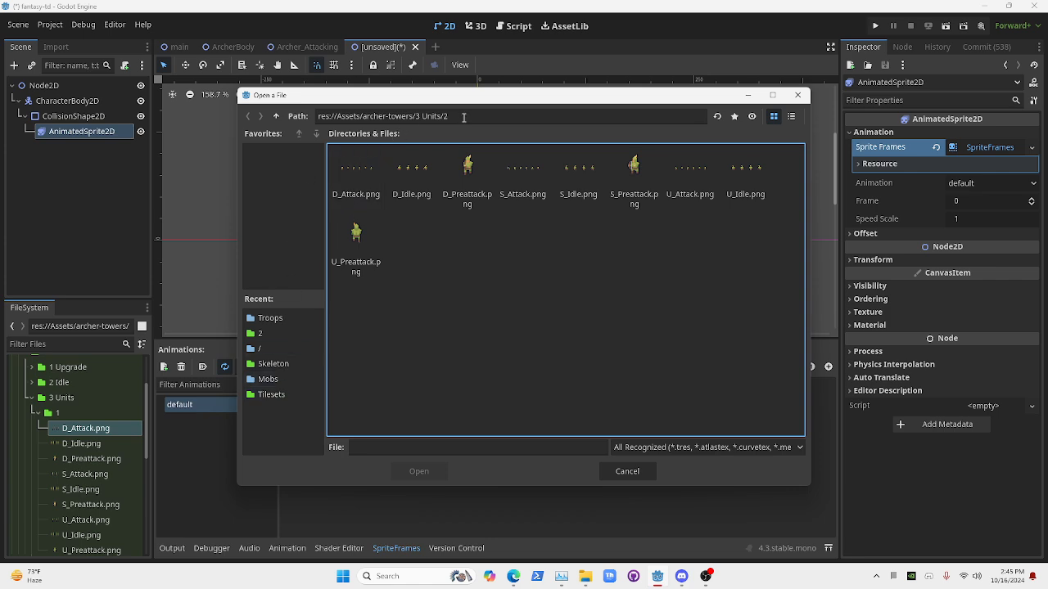
{"action": "left_click", "coordinate": [276, 117]}
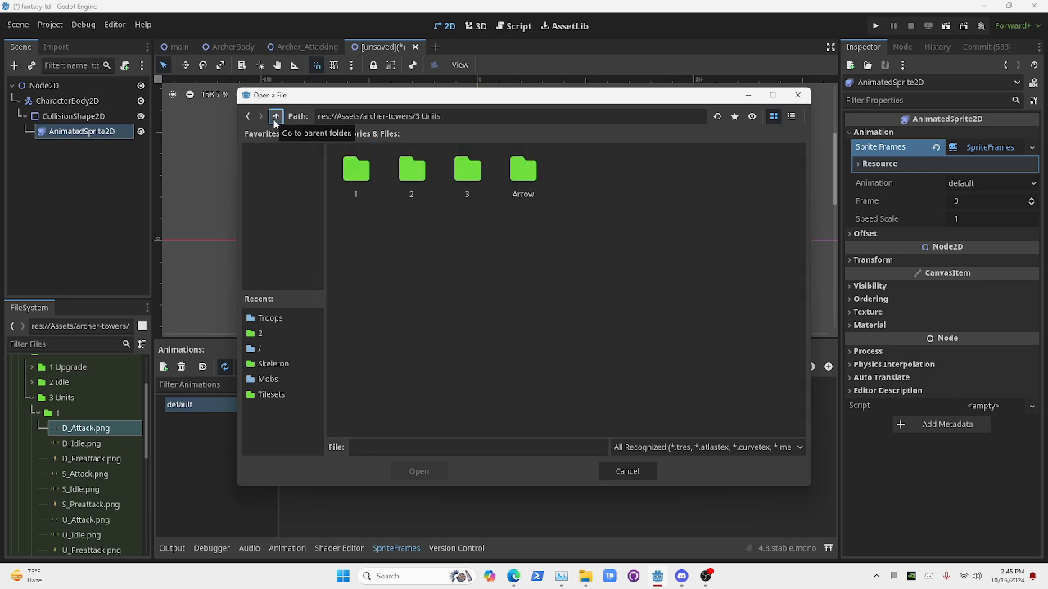
{"action": "double_click", "coordinate": [468, 169]}
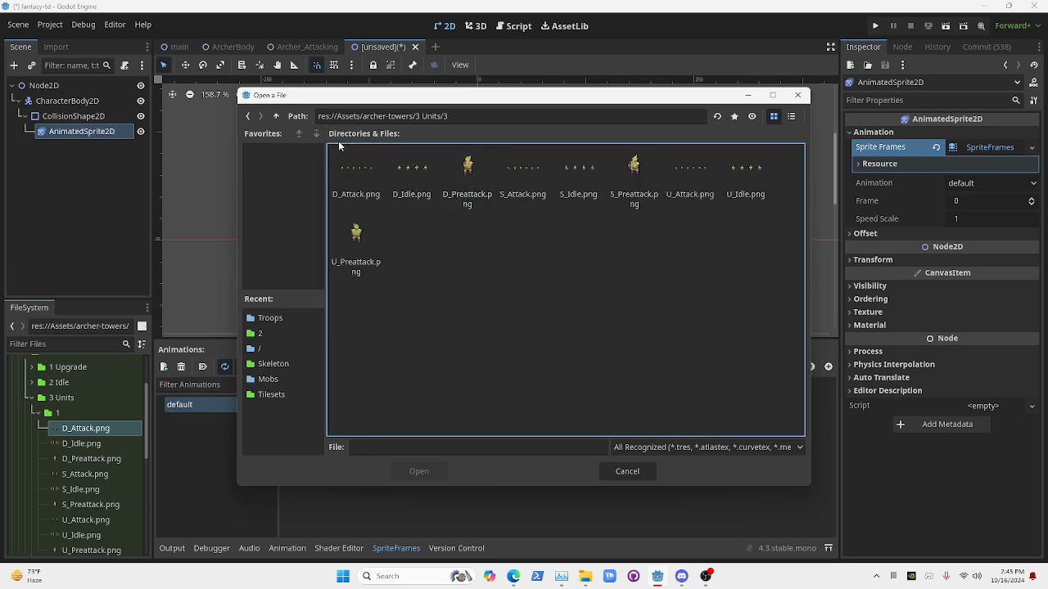
{"action": "left_click", "coordinate": [276, 117]}
{"action": "double_click", "coordinate": [355, 169]}
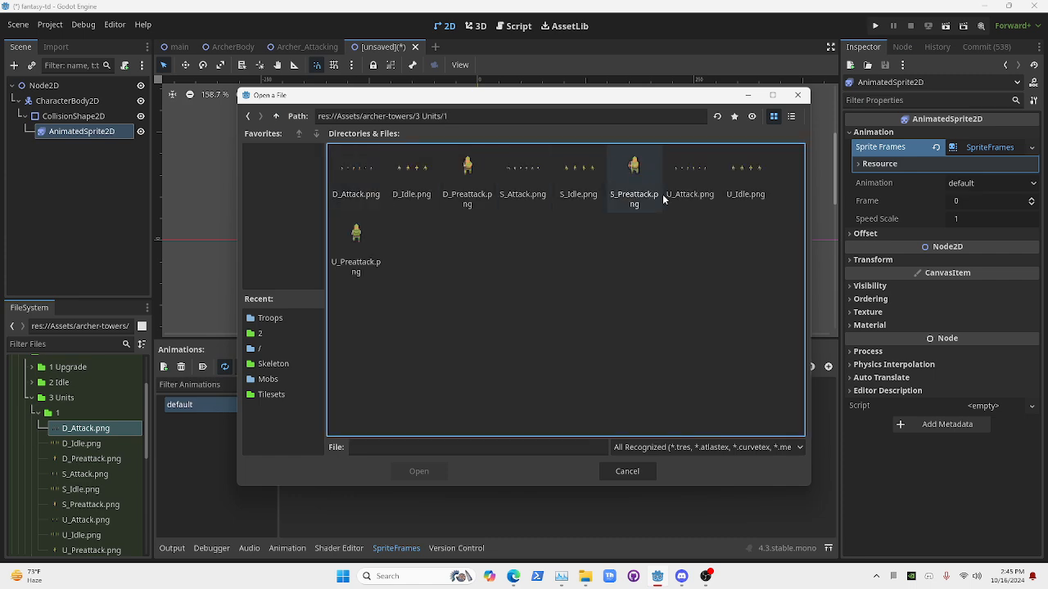
{"action": "left_click", "coordinate": [275, 117]}
{"action": "left_click", "coordinate": [276, 117]}
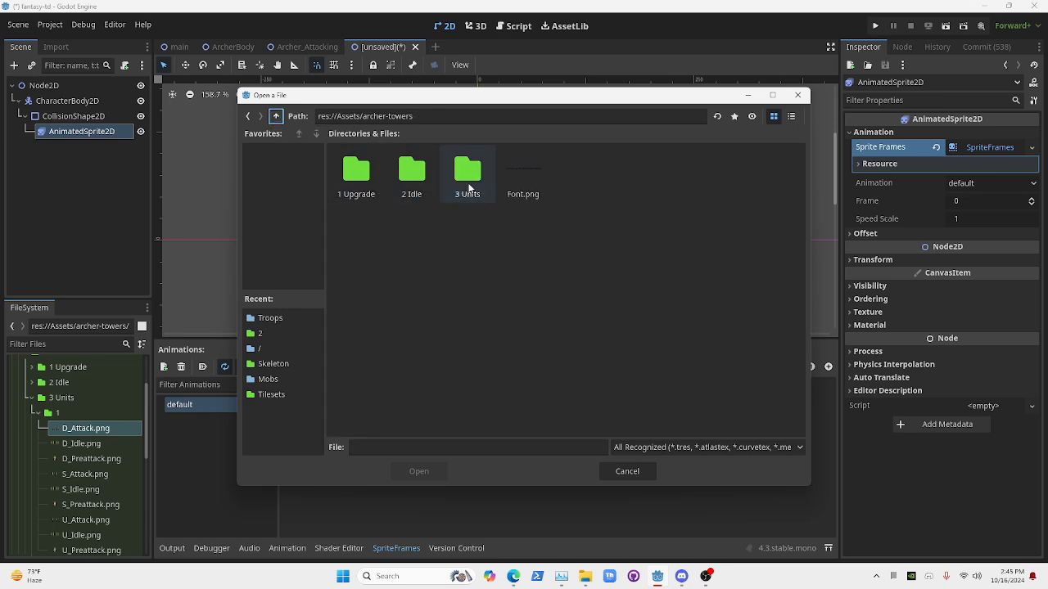
{"action": "double_click", "coordinate": [468, 176]}
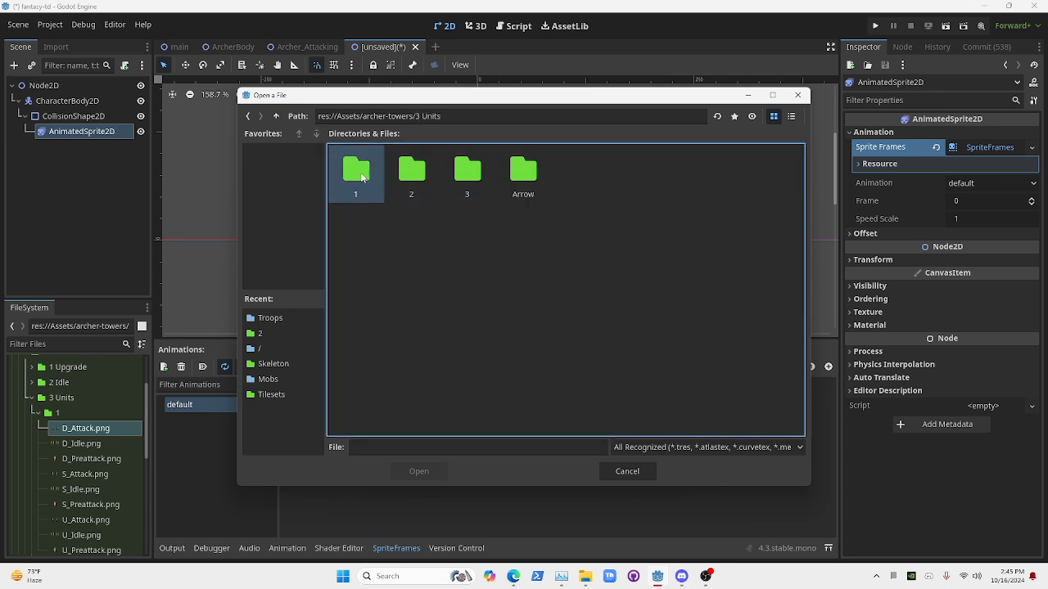
{"action": "double_click", "coordinate": [358, 172]}
{"action": "left_click", "coordinate": [276, 116]}
{"action": "left_click", "coordinate": [276, 117]}
{"action": "left_click", "coordinate": [276, 117]}
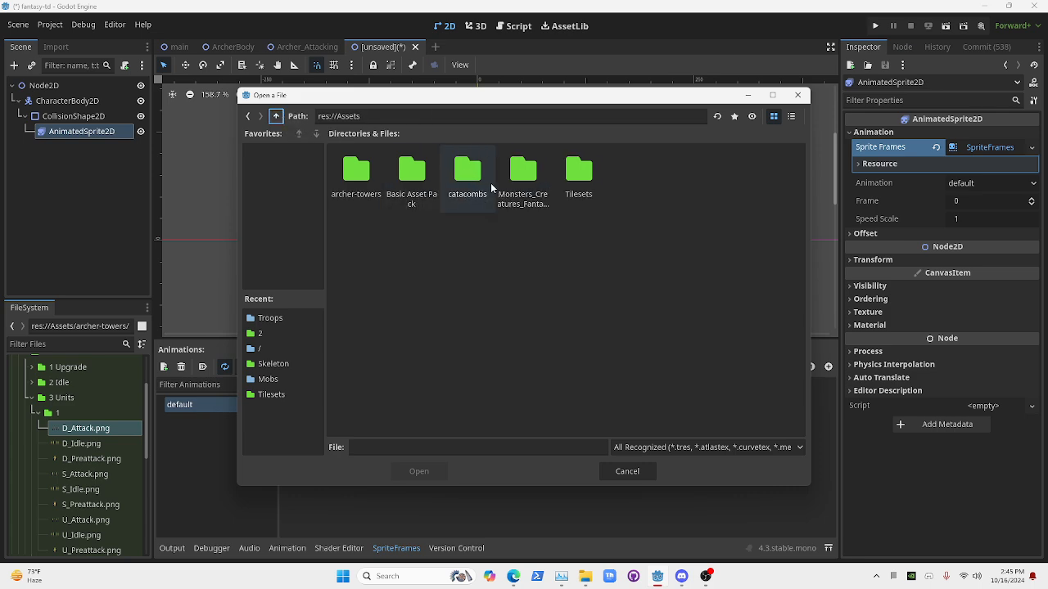
- Open Death.png from the Monsters_Creatures_Fantasy/Mushroom folder as the sprite sheet for the default animation
{"action": "double_click", "coordinate": [537, 182]}
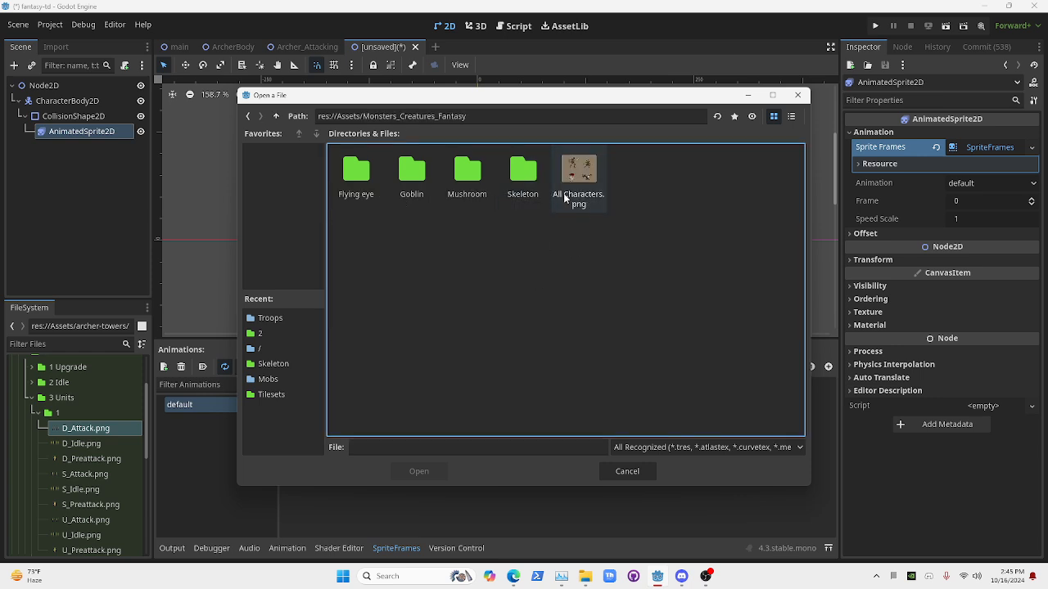
{"action": "left_click", "coordinate": [480, 177]}
{"action": "double_click", "coordinate": [480, 176]}
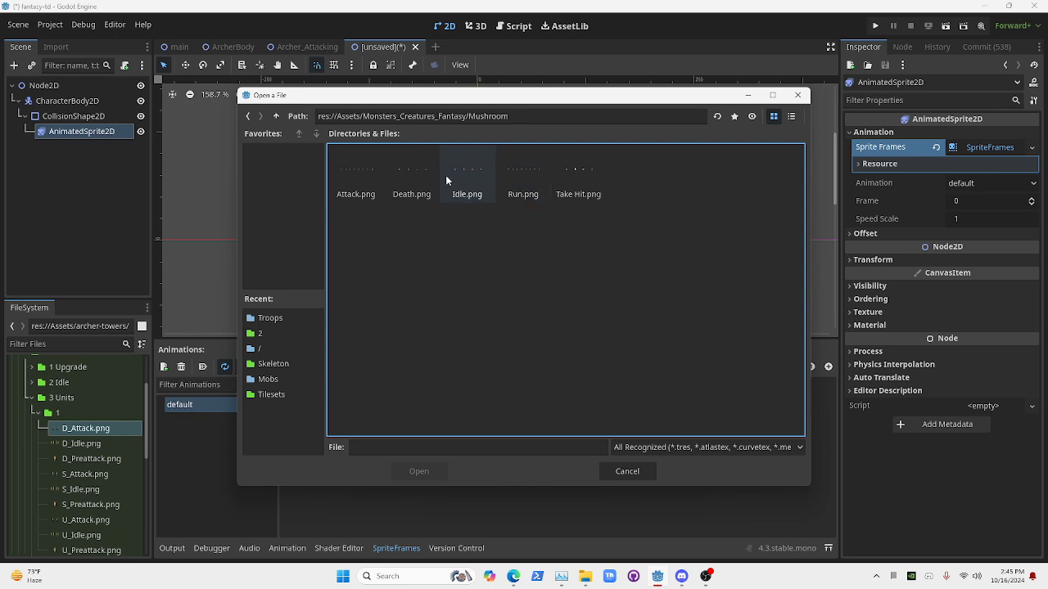
{"action": "left_click", "coordinate": [423, 175]}
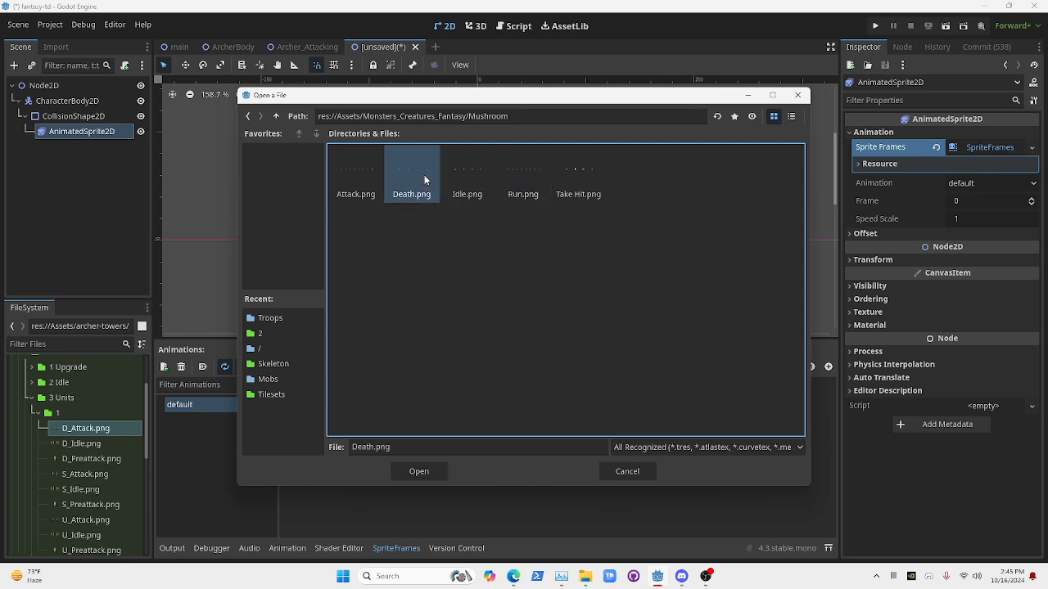
{"action": "left_click", "coordinate": [419, 471]}
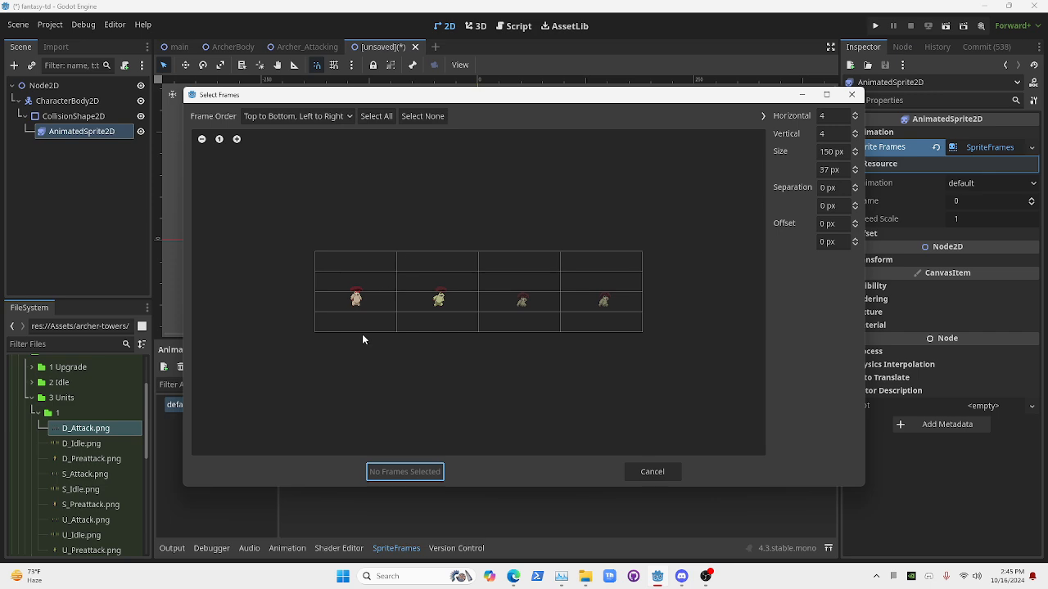
- Slice the Death.png sprite sheet into a single row by setting its vertical frame count to 1
{"action": "mouse_move", "coordinate": [360, 325]}
{"action": "left_mouse_down"}
{"action": "mouse_move", "coordinate": [358, 299]}
{"action": "mouse_move", "coordinate": [418, 310]}
{"action": "mouse_move", "coordinate": [429, 268]}
{"action": "left_mouse_up"}
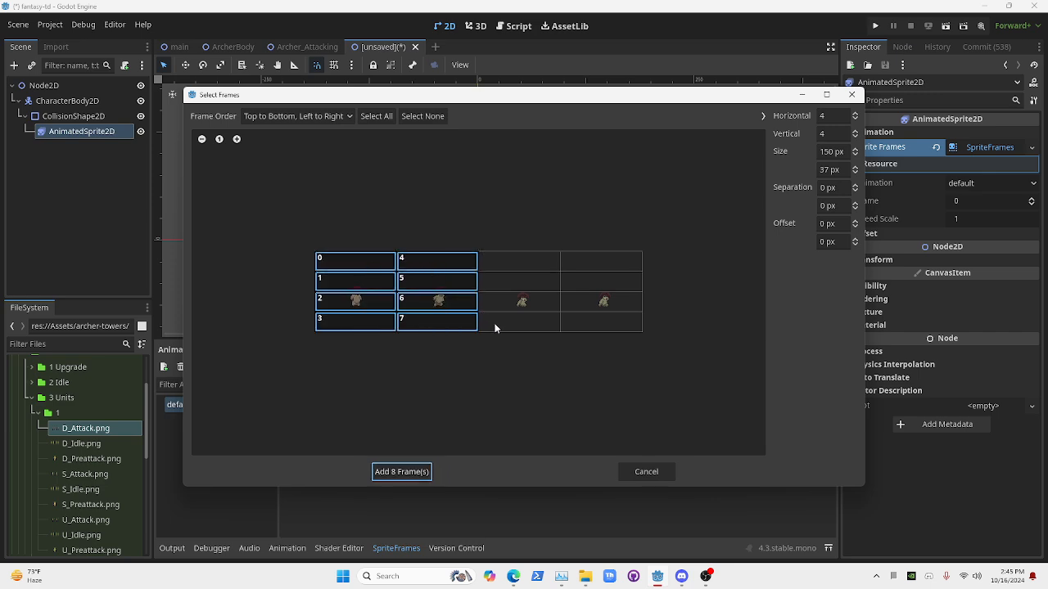
{"action": "mouse_move", "coordinate": [494, 327]}
{"action": "left_mouse_down"}
{"action": "mouse_move", "coordinate": [555, 304]}
{"action": "mouse_move", "coordinate": [428, 329]}
{"action": "mouse_move", "coordinate": [374, 270]}
{"action": "left_mouse_up"}
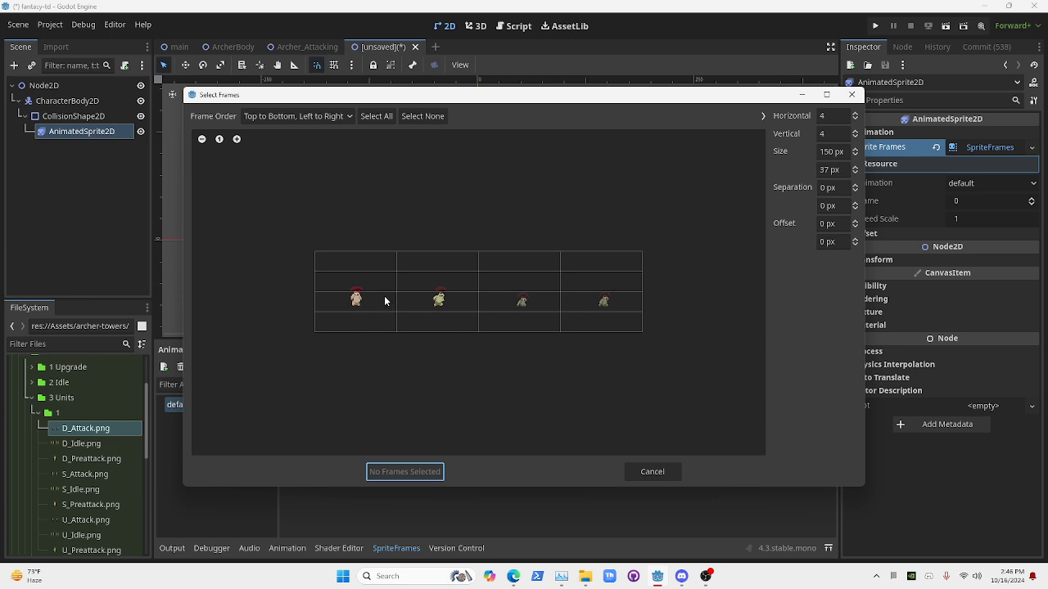
{"action": "left_click", "coordinate": [833, 133]}
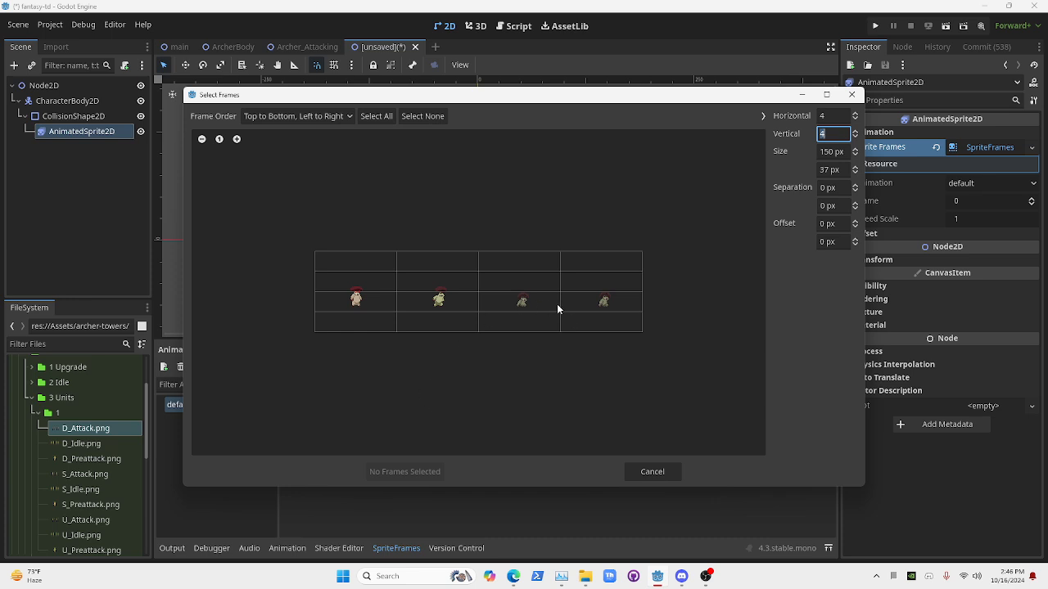
{"action": "type", "text": "1"}
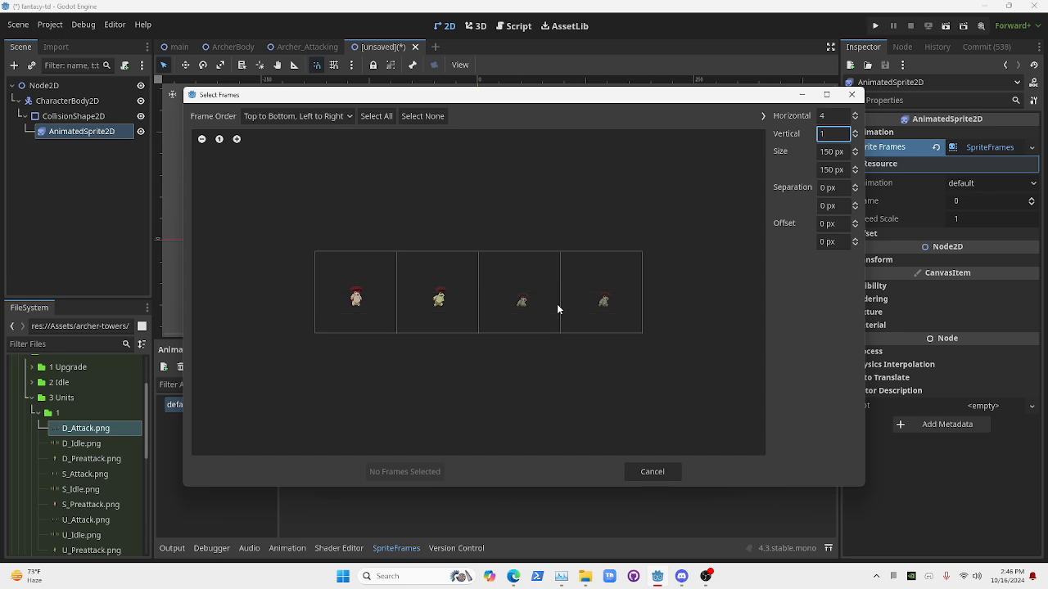
- Try horizontal frame counts of 3 and 5 on the sprite sheet, and return the count to 4
{"action": "key", "text": "shift+Tab"}
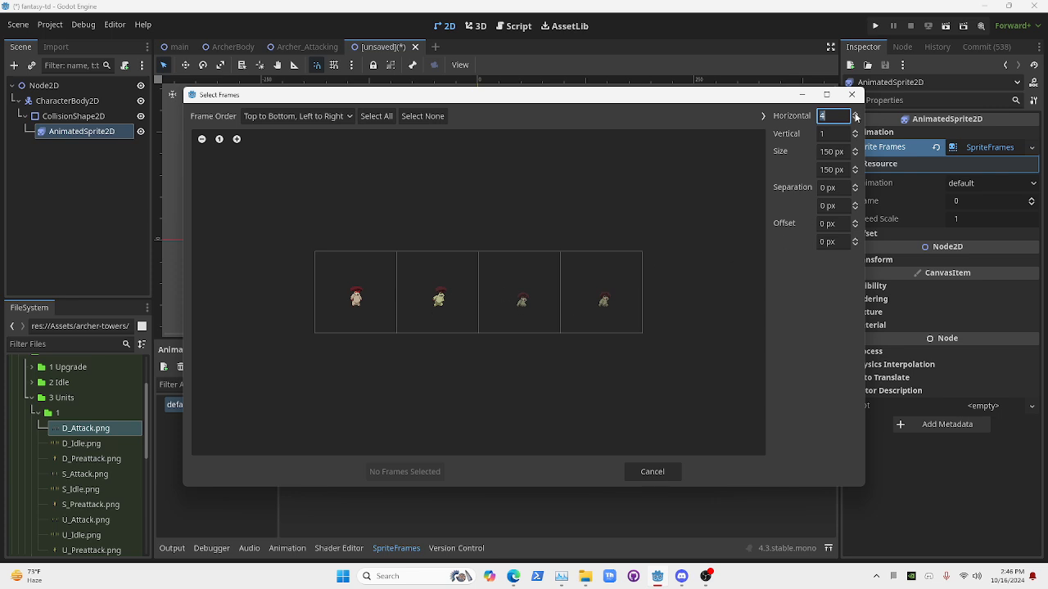
{"action": "key", "text": "BackSpace"}
{"action": "type", "text": "3"}
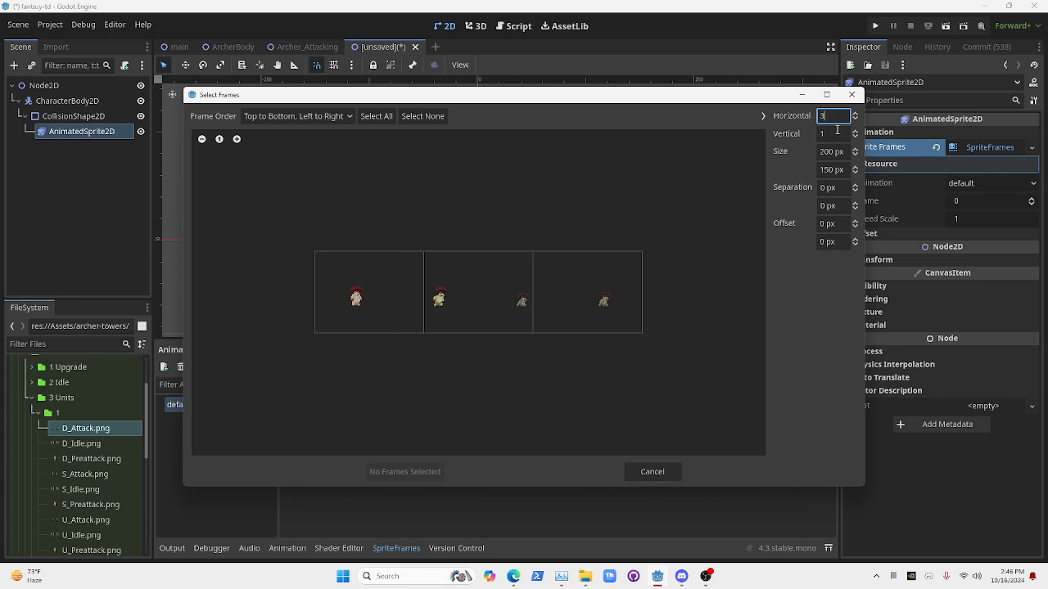
{"action": "key", "text": "BackSpace"}
{"action": "type", "text": "5"}
{"action": "key", "text": "BackSpace"}
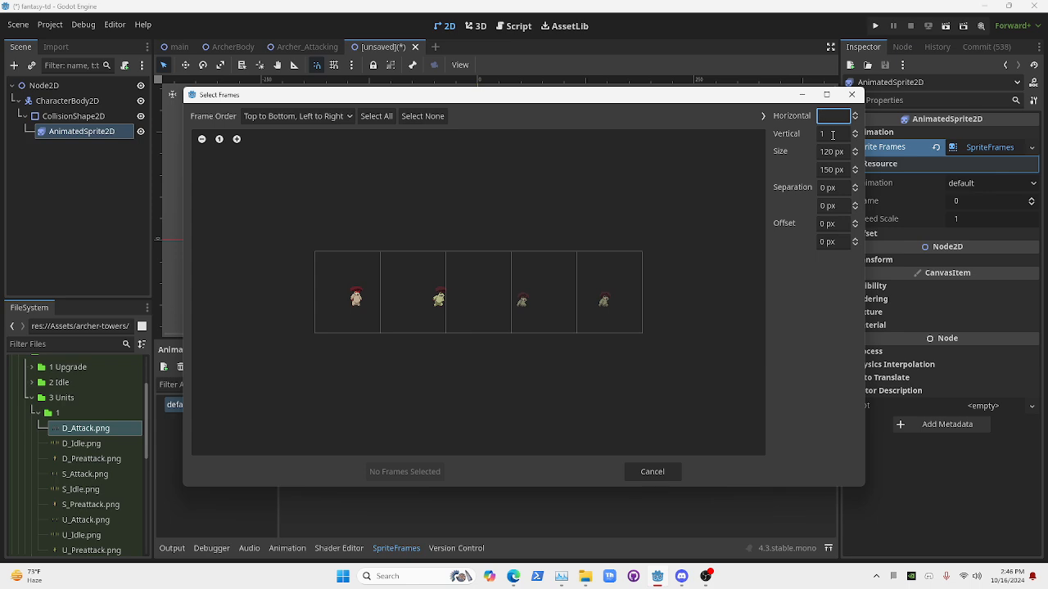
{"action": "type", "text": "4"}
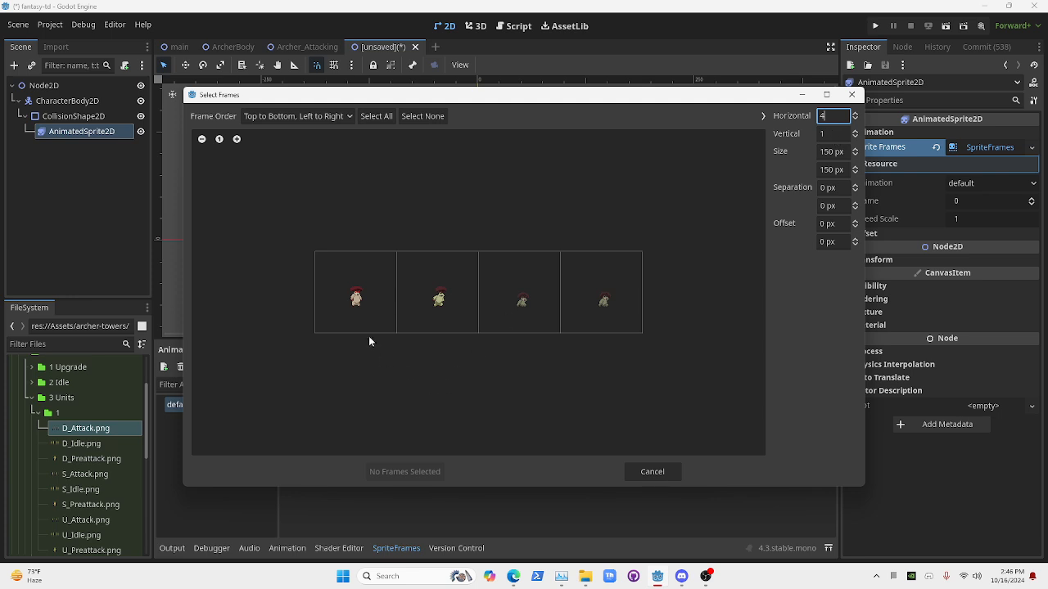
- Select all four mushroom death frames, 0 to 3, and add them to the default animation
{"action": "left_click_drag", "start_coordinate": [351, 330], "coordinate": [624, 317]}
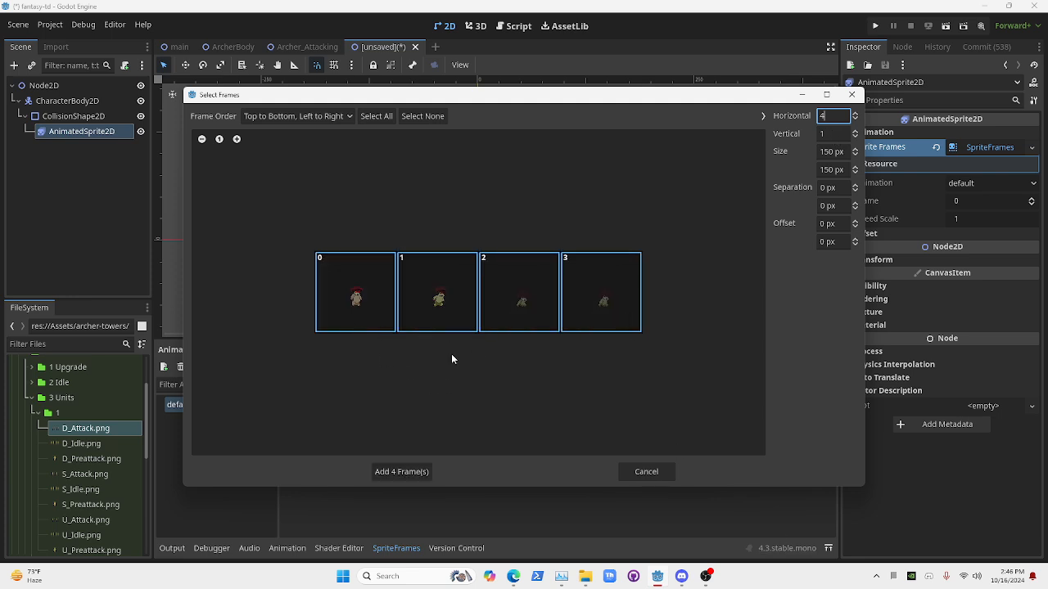
{"action": "left_click_drag", "start_coordinate": [349, 301], "coordinate": [605, 317]}
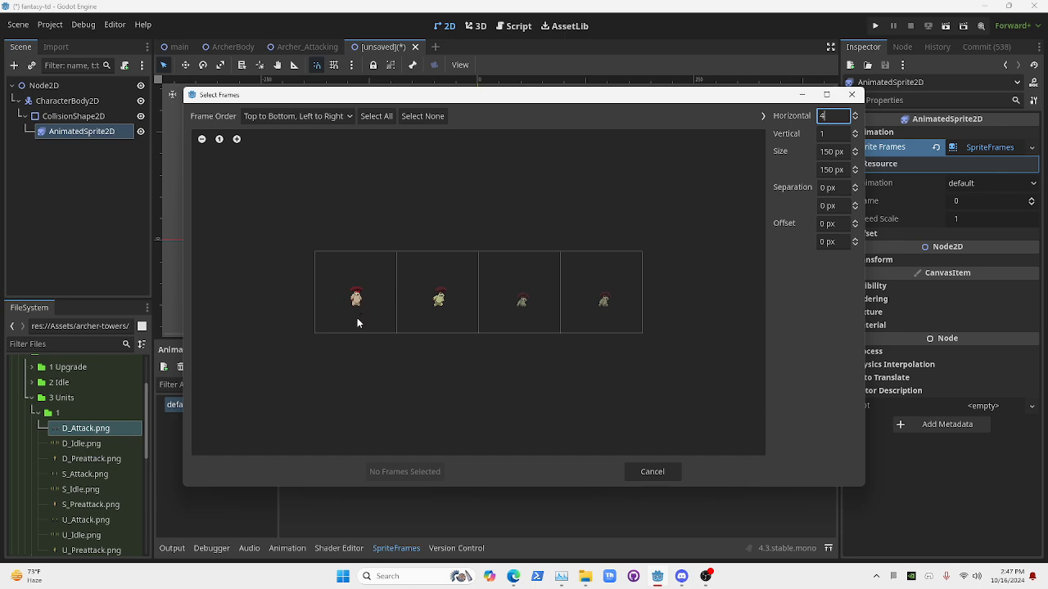
{"action": "left_click_drag", "start_coordinate": [357, 318], "coordinate": [597, 302]}
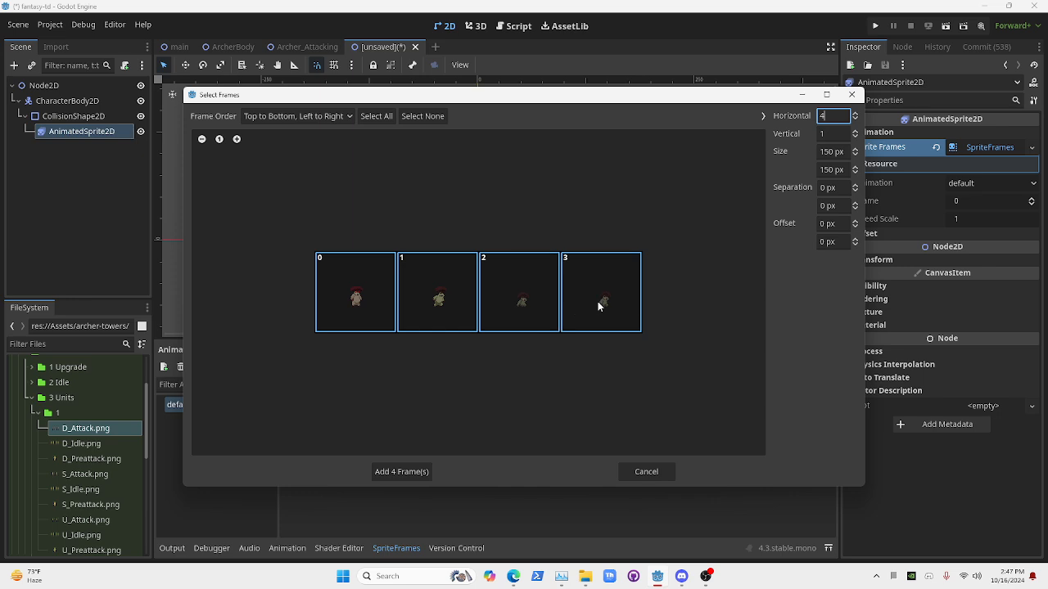
{"action": "left_click", "coordinate": [409, 472]}
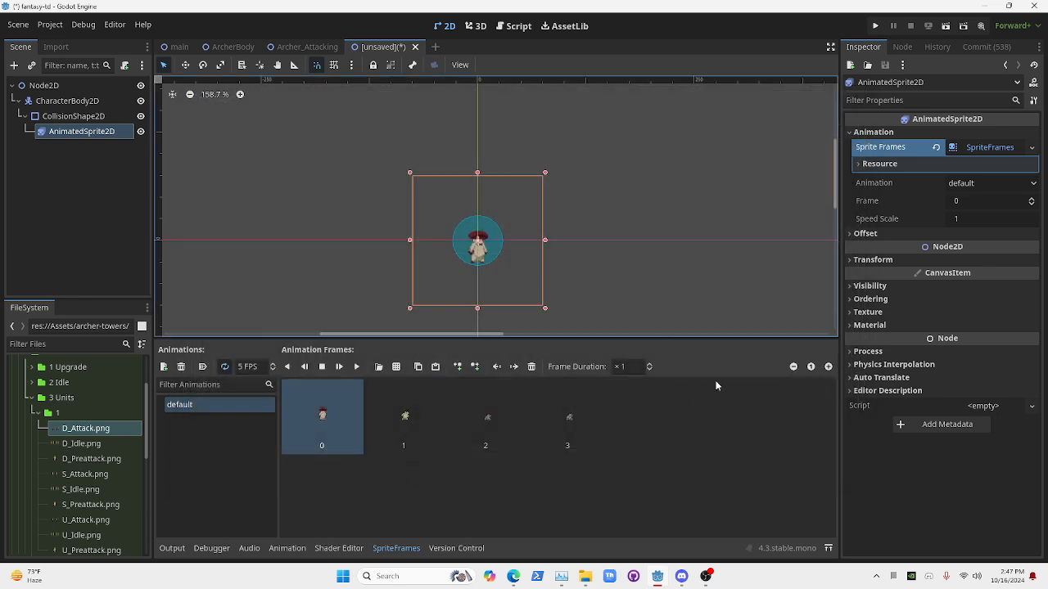
- Examine how the mushroom sprite fits the circular collision shape, with the AnimatedSprite2D deselected and selected
{"action": "left_click", "coordinate": [713, 268]}
{"action": "middle_click_drag", "start_coordinate": [577, 264], "coordinate": [580, 299]}
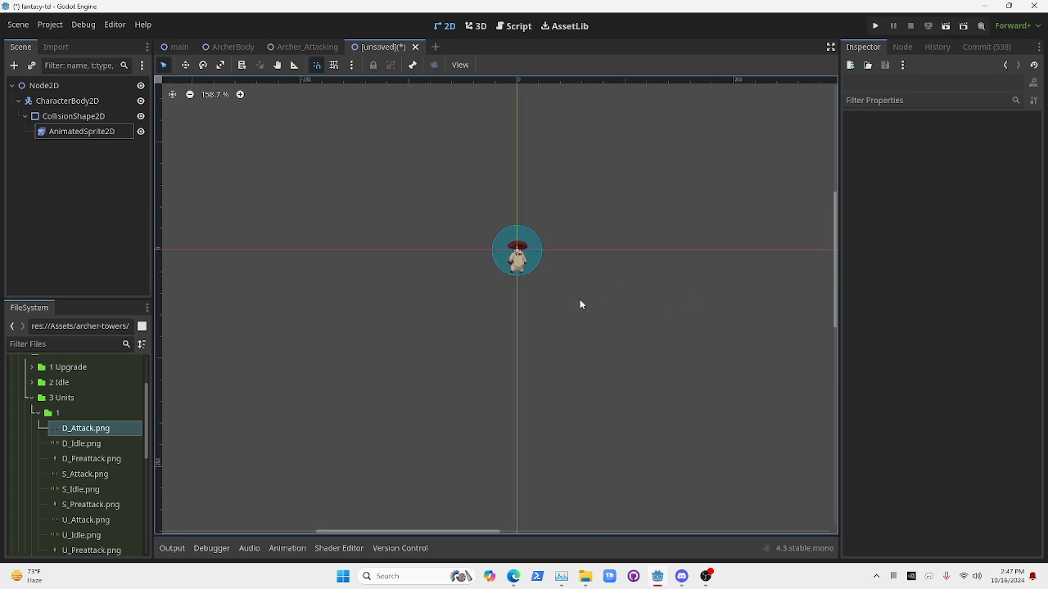
{"action": "left_click", "coordinate": [81, 131]}
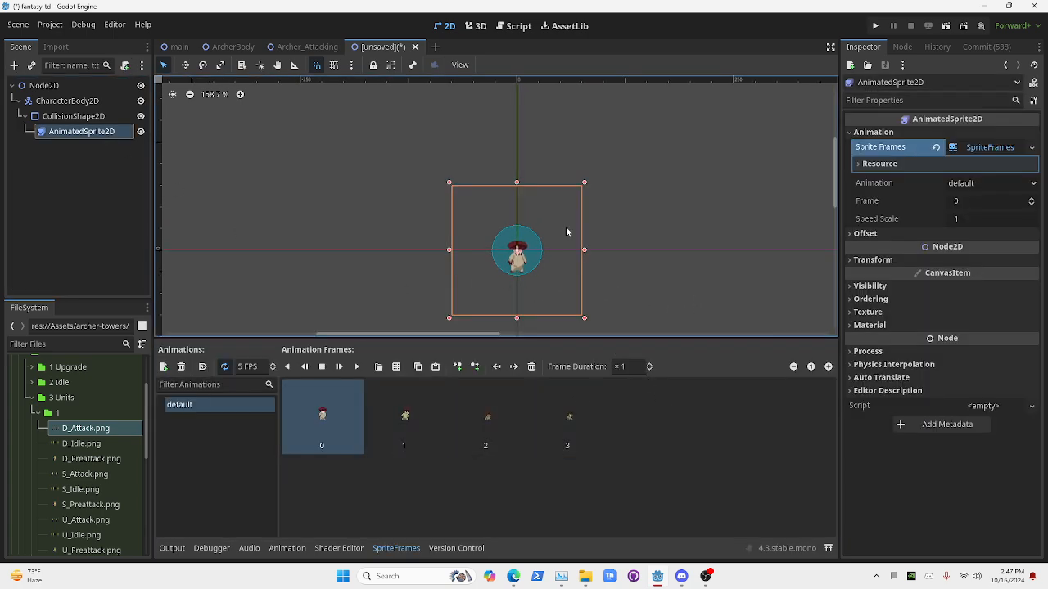
{"action": "scroll", "coordinate": [578, 243], "scroll_direction": "up", "scroll_amount": 2}
{"action": "left_click", "coordinate": [690, 226]}
{"action": "left_click", "coordinate": [79, 132]}
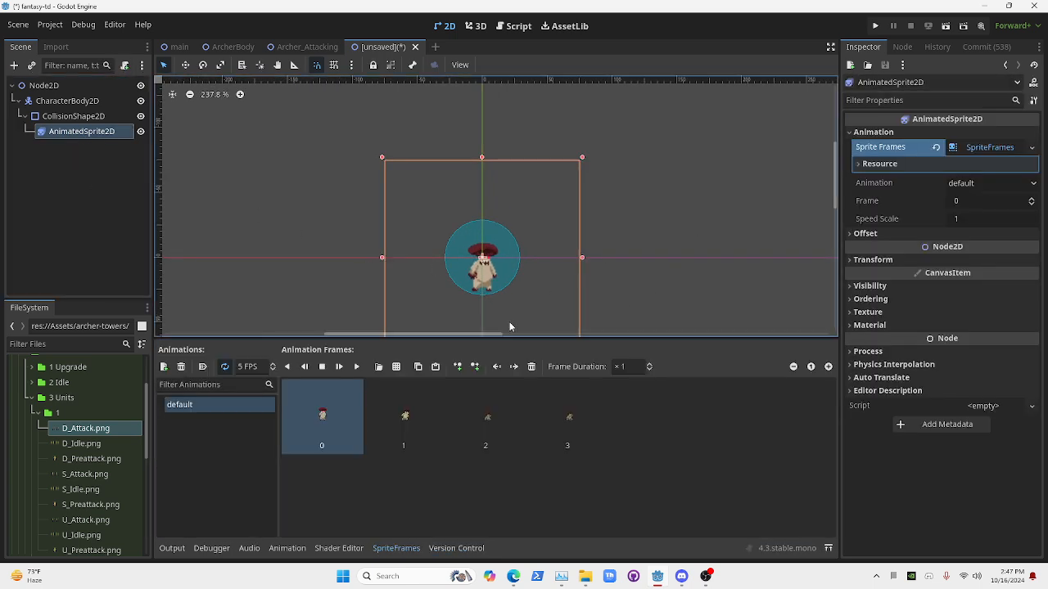
- Play the default mushroom death animation and watch it inside the collision circle with the sprite node deselected
{"action": "scroll", "coordinate": [673, 250], "scroll_direction": "up", "scroll_amount": 2}
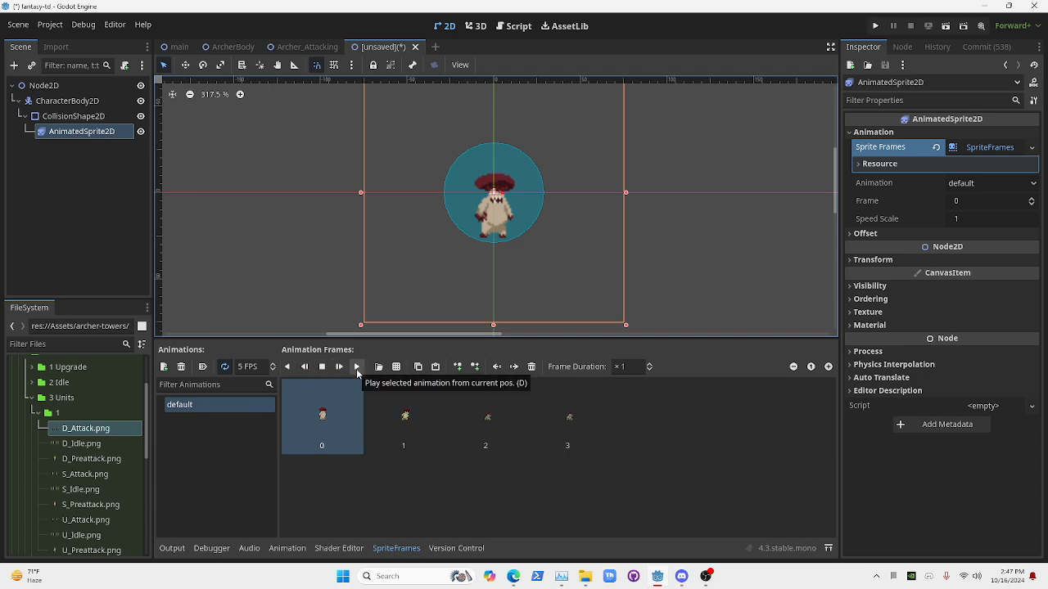
{"action": "left_click", "coordinate": [356, 373]}
{"action": "left_click", "coordinate": [724, 244]}
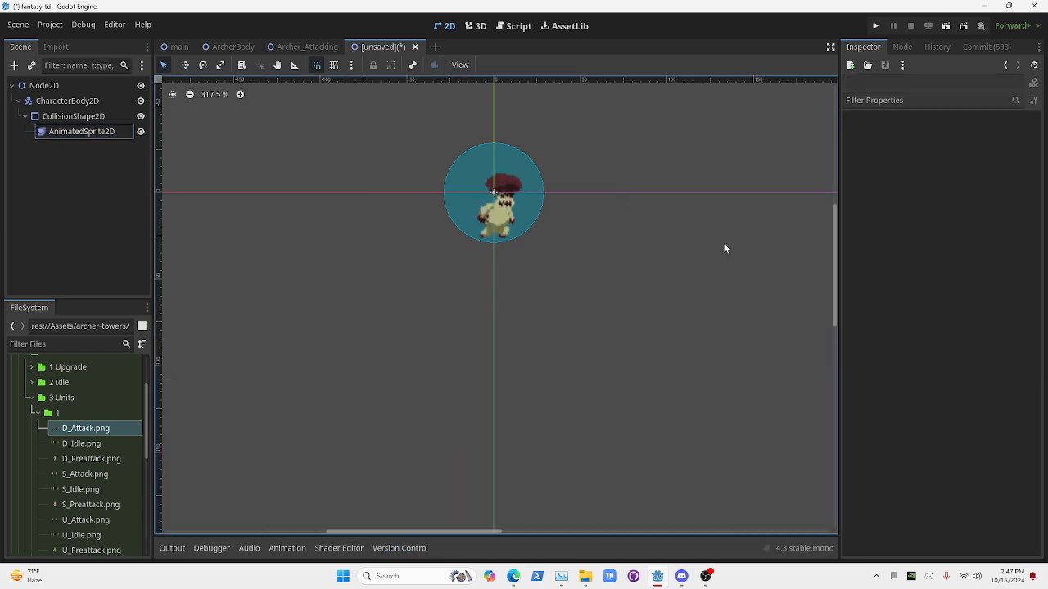
{"action": "scroll", "coordinate": [626, 232], "scroll_direction": "up", "scroll_amount": 1}
{"action": "middle_click_drag", "start_coordinate": [690, 244], "coordinate": [716, 303]}
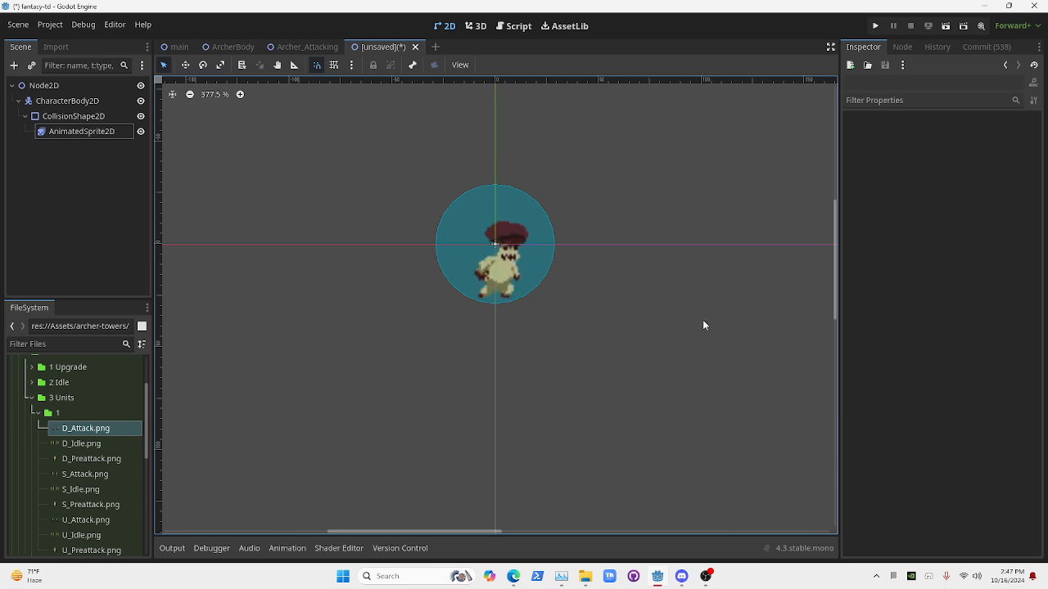
- Save the scene as MushroomDeath.tscn in the project's Mobs folder
{"action": "key", "text": "ctrl+s"}
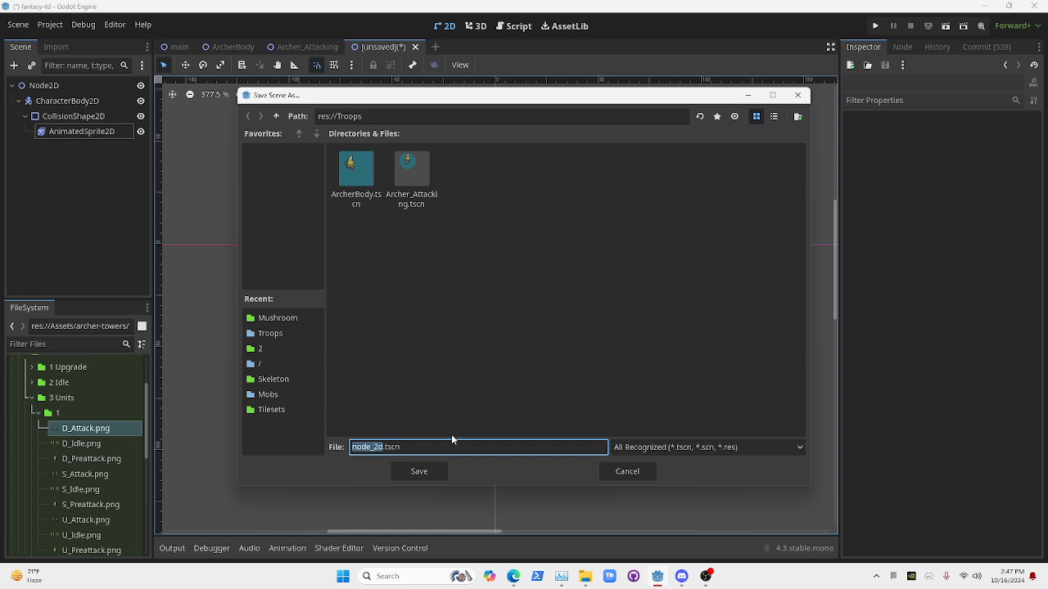
{"action": "type", "text": "MushroomDeath"}
{"action": "left_click", "coordinate": [278, 116]}
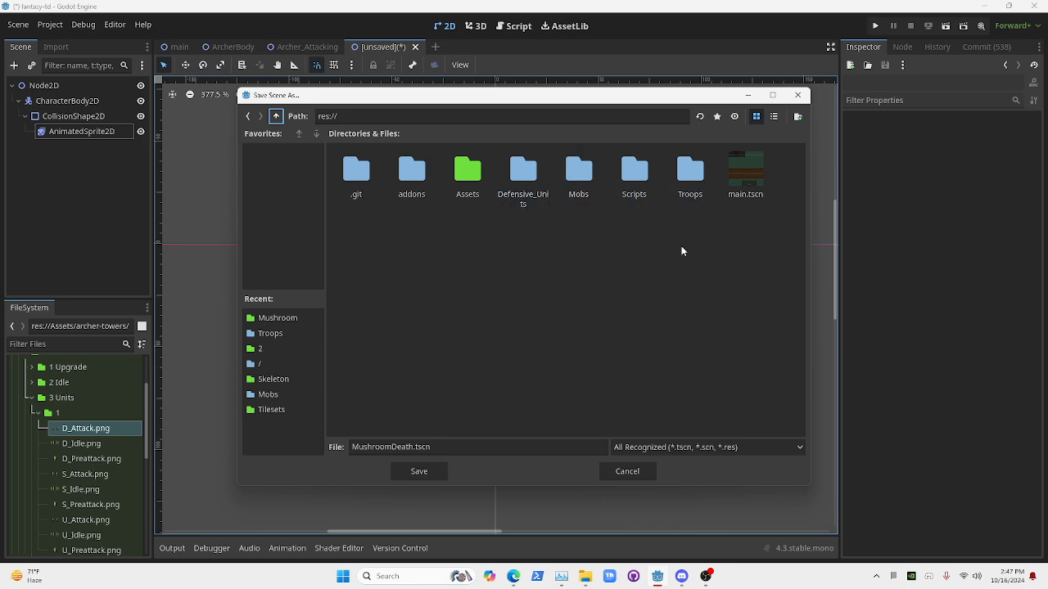
{"action": "double_click", "coordinate": [579, 184]}
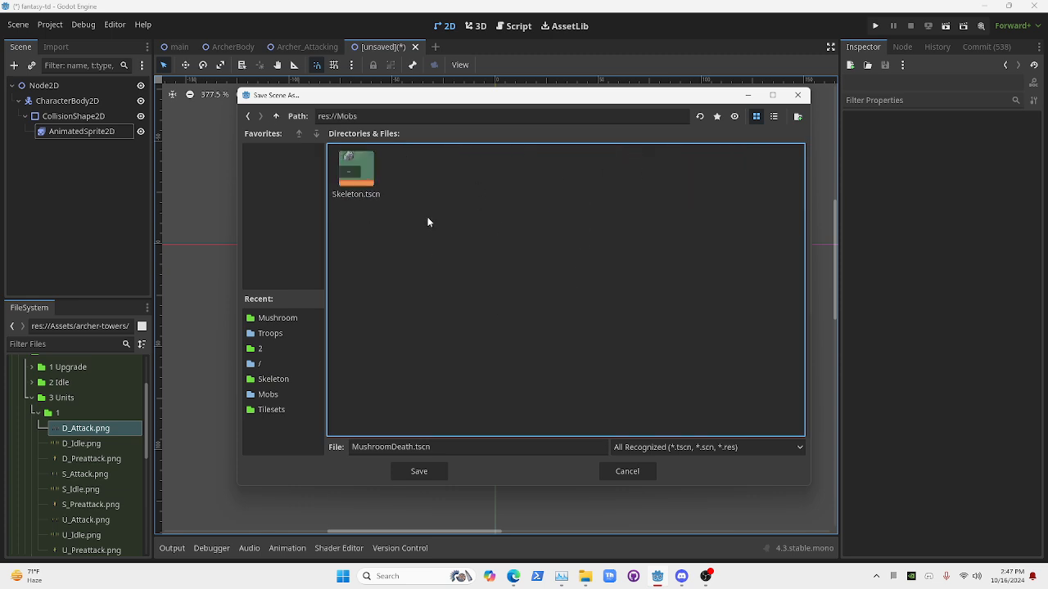
{"action": "left_click", "coordinate": [418, 471]}
{"action": "middle_click_drag", "start_coordinate": [636, 347], "coordinate": [652, 386]}
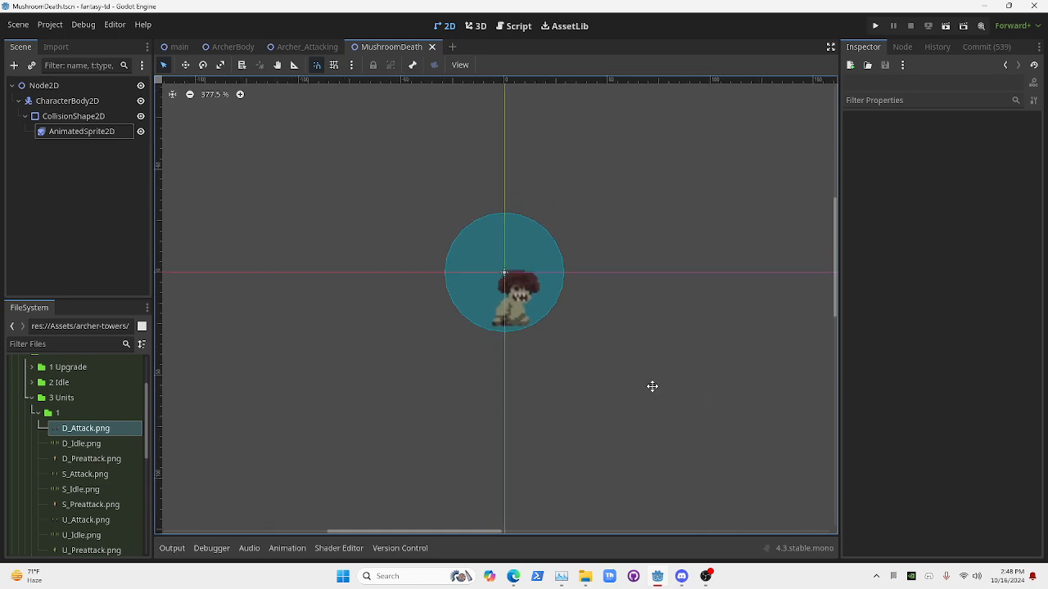